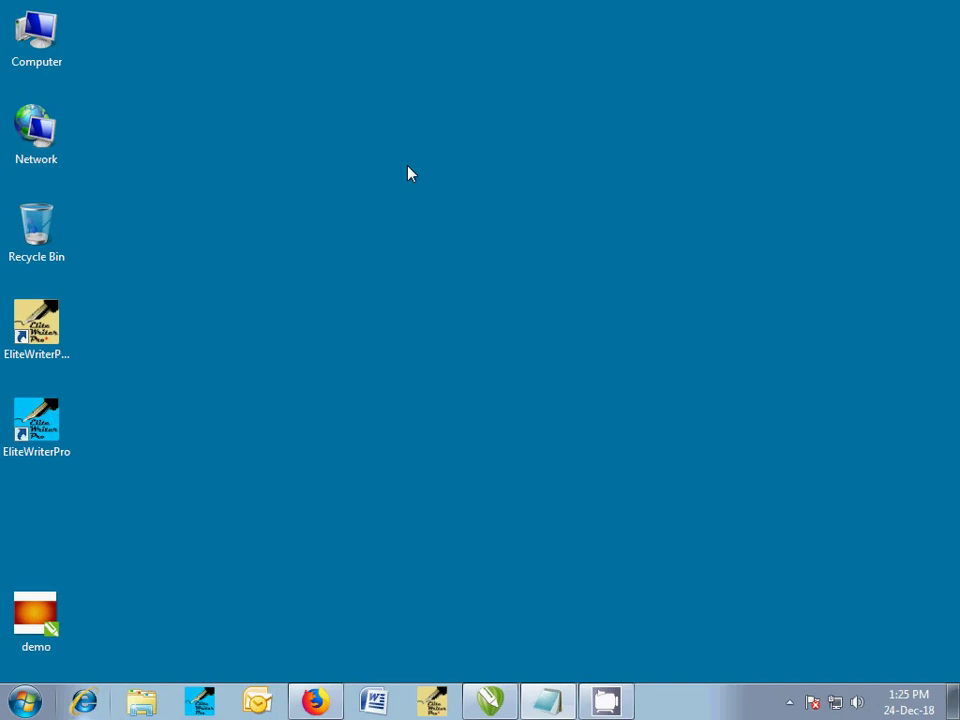
Step: Launch EliteWriterPro+ and test switching its Hindi typing on and off
double_click(36, 322)
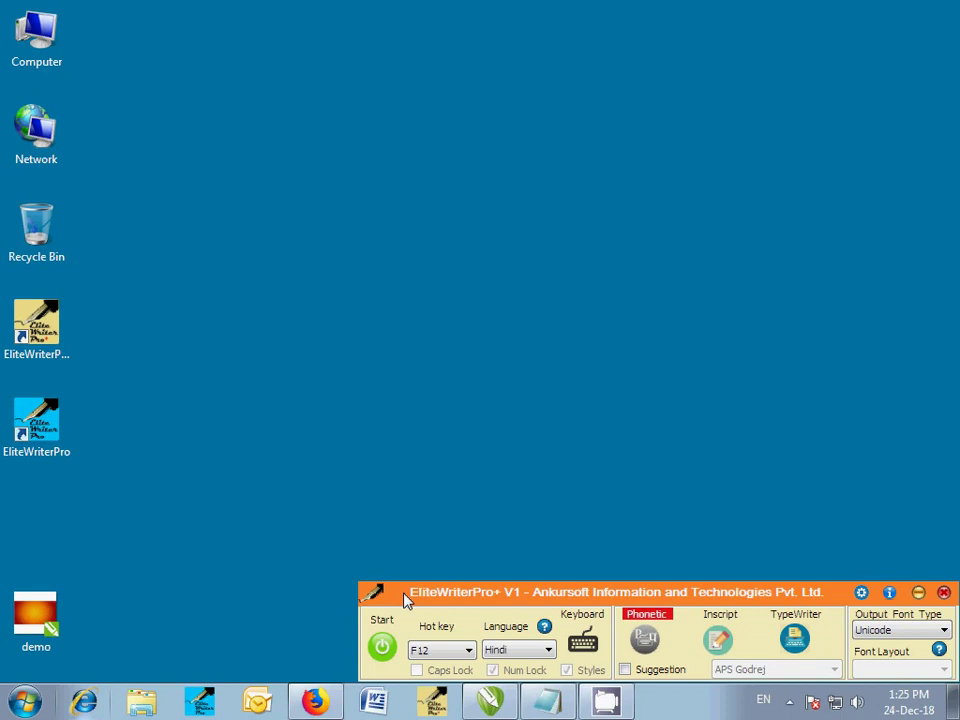
left_click(381, 647)
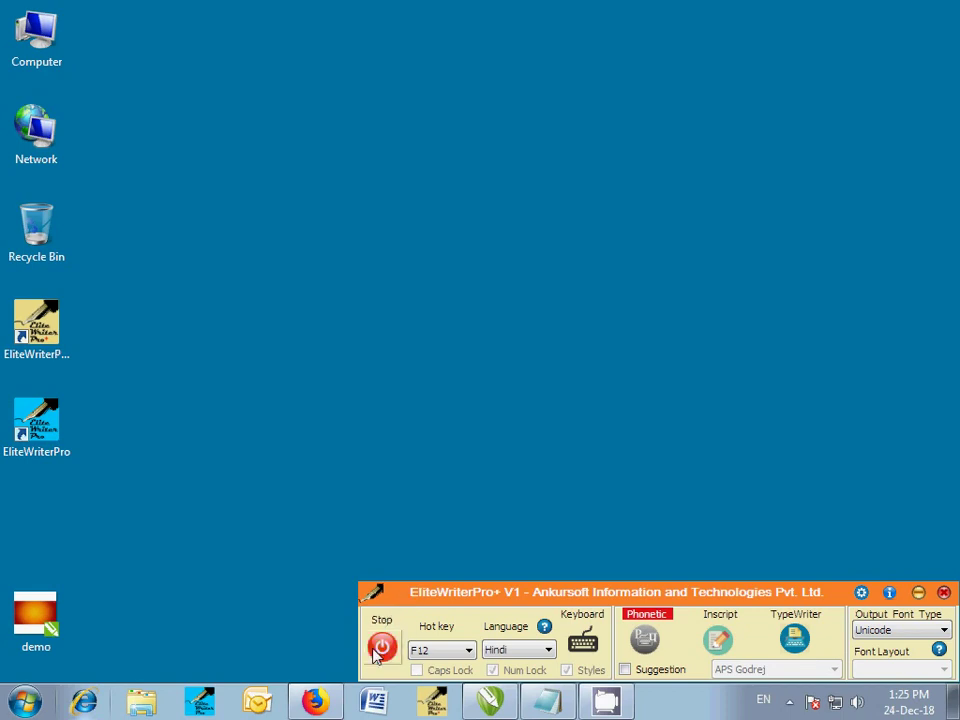
left_click(381, 647)
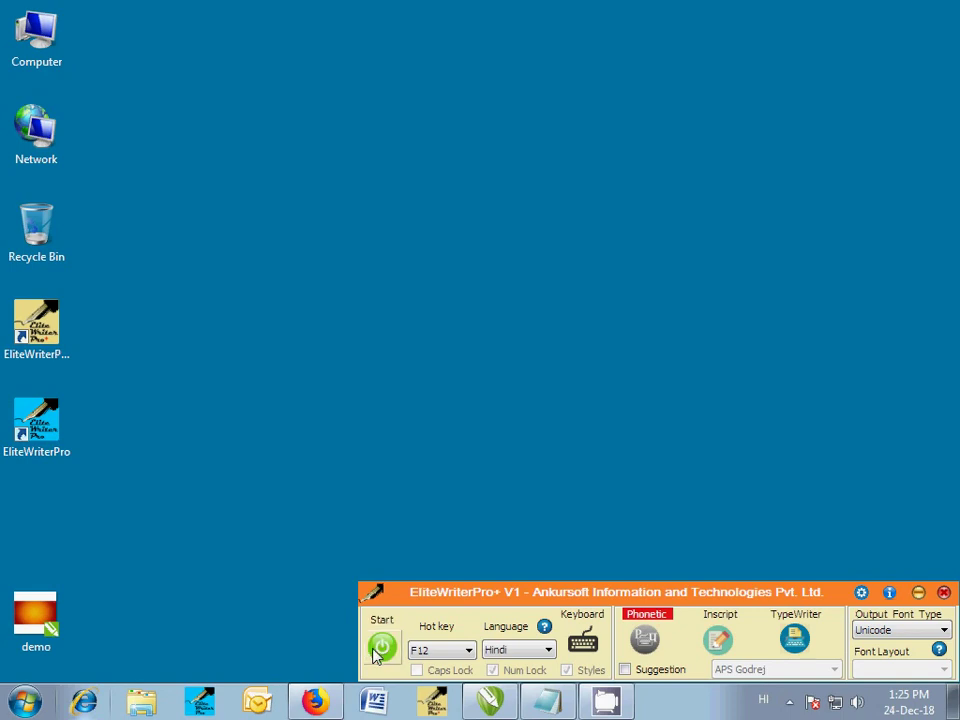
Step: Check the available hot keys, keep F12, and test toggling Hindi typing on and off with it
left_click(430, 652)
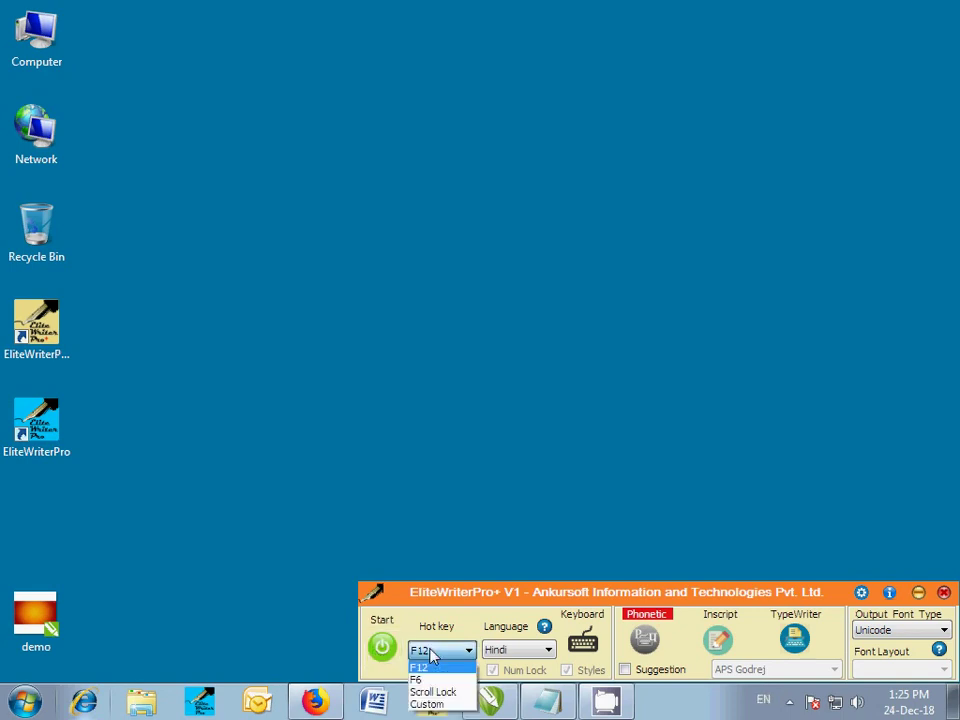
left_click(430, 655)
key("F12")
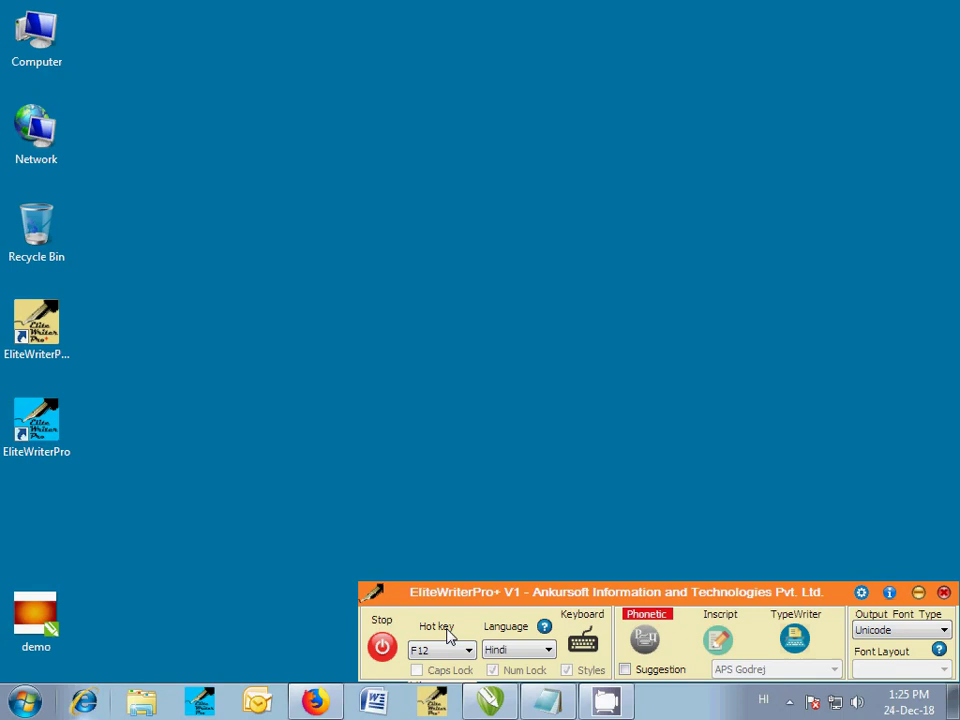
key("F12")
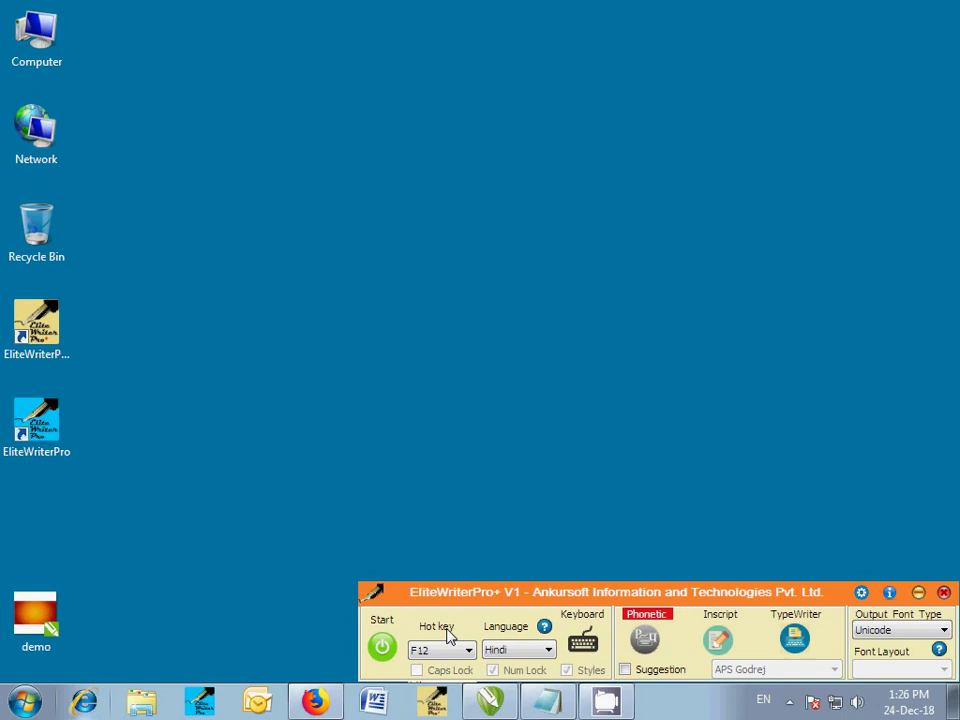
Step: Switch to Microsoft Word and set the blank document's font to AnkurDevXNeer at size 65
left_click(373, 700)
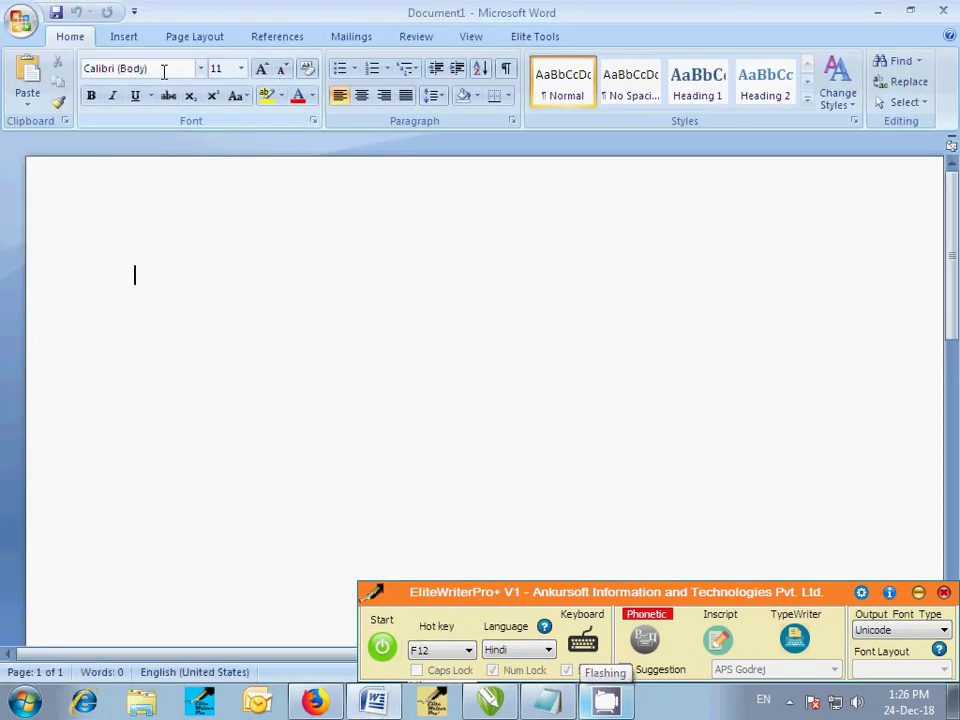
left_click(163, 69)
type("AnkurDevXNeer")
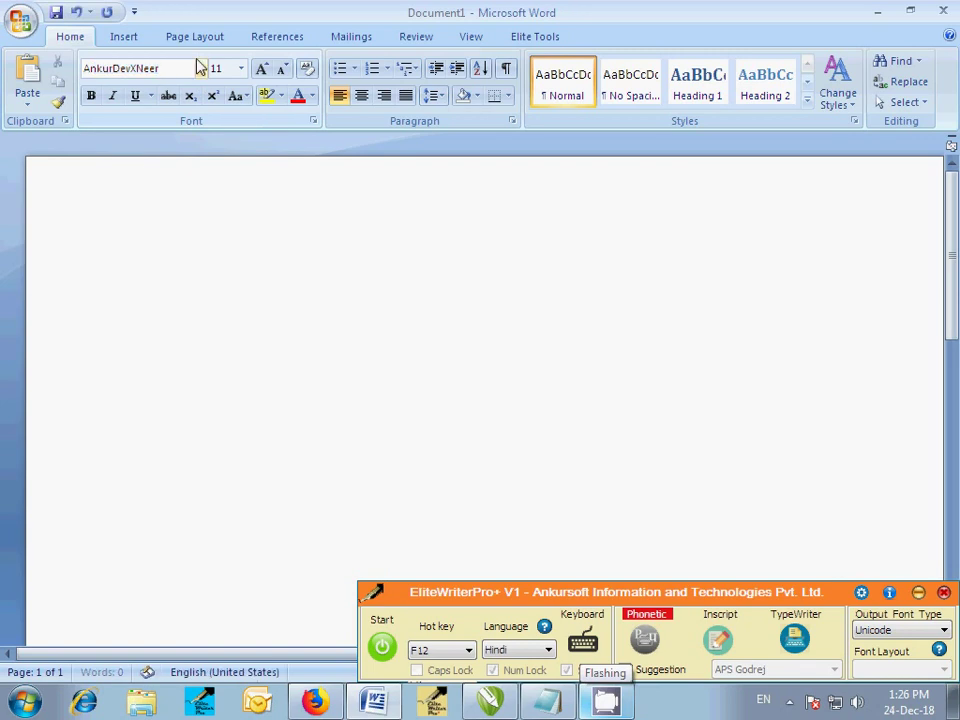
left_click(221, 67)
type("65")
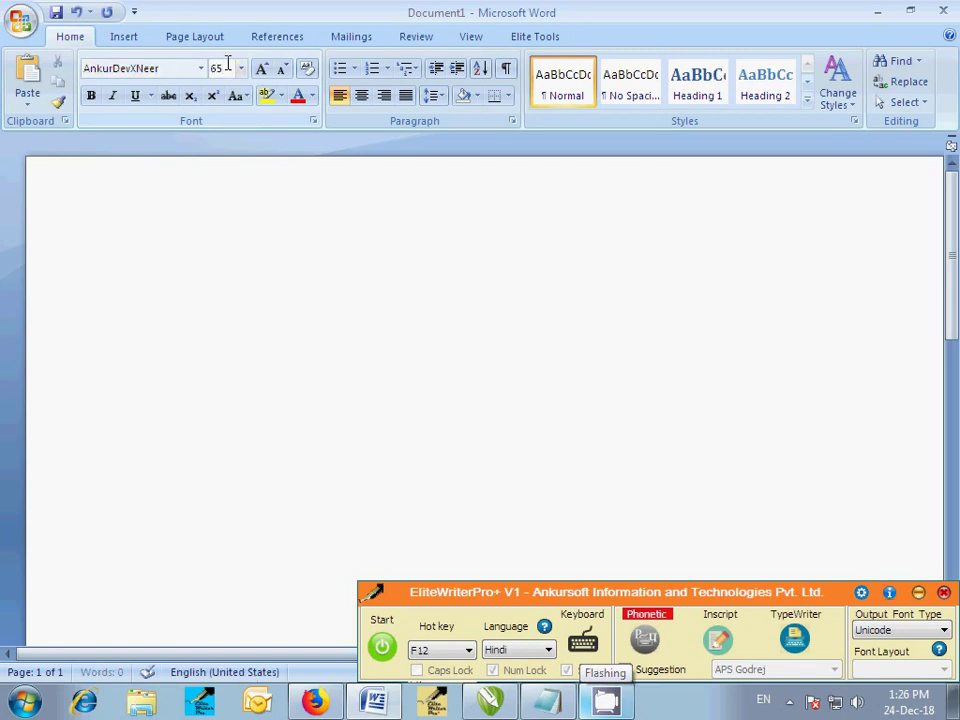
key("Return")
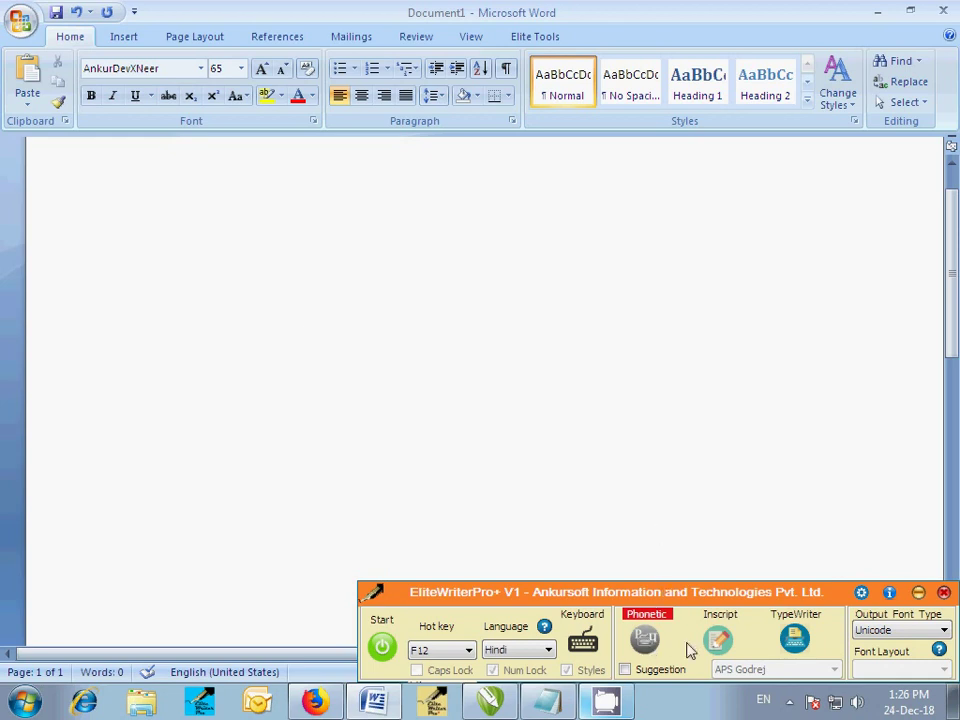
Step: Try the TypeWriter input mode with the Remington(KrutiDev) layout, and return to Phonetic input
left_click(721, 637)
left_click(795, 638)
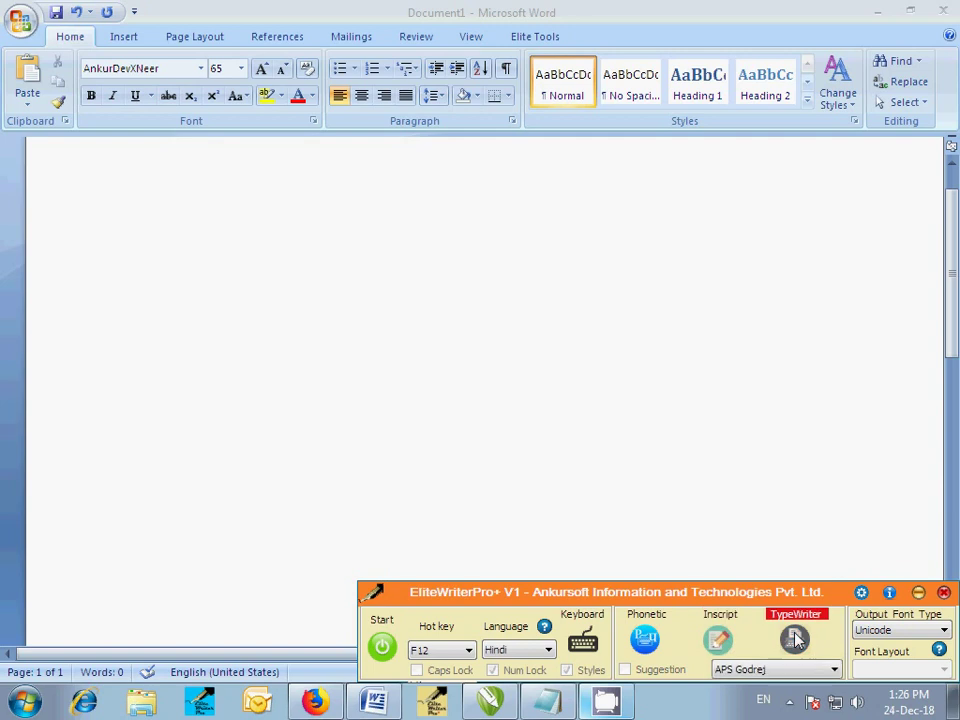
left_click(793, 669)
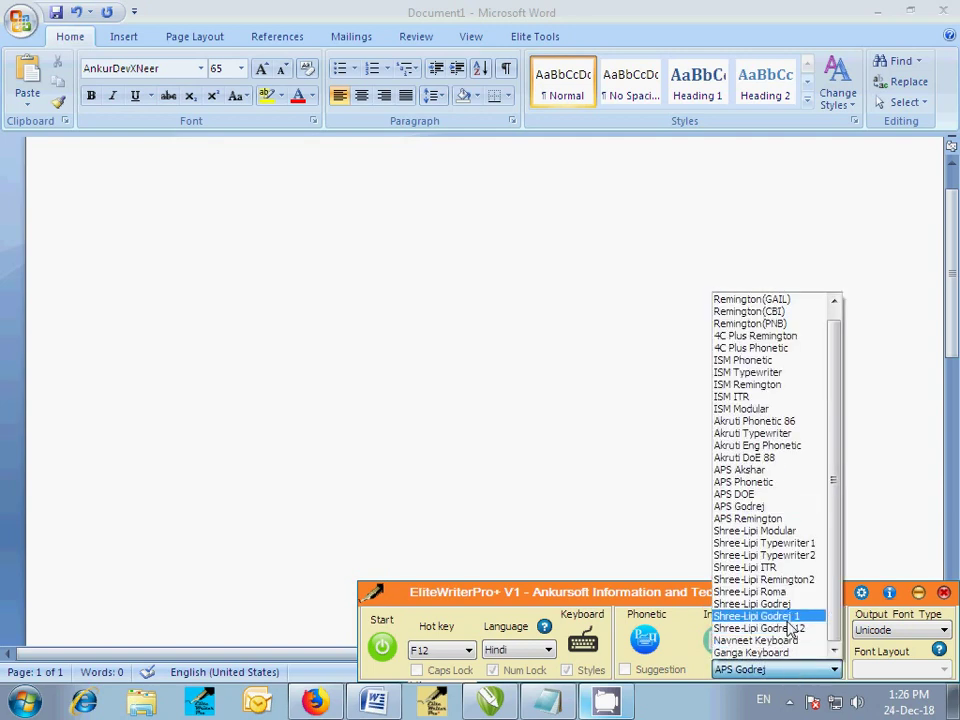
scroll(793, 490, "up", 1)
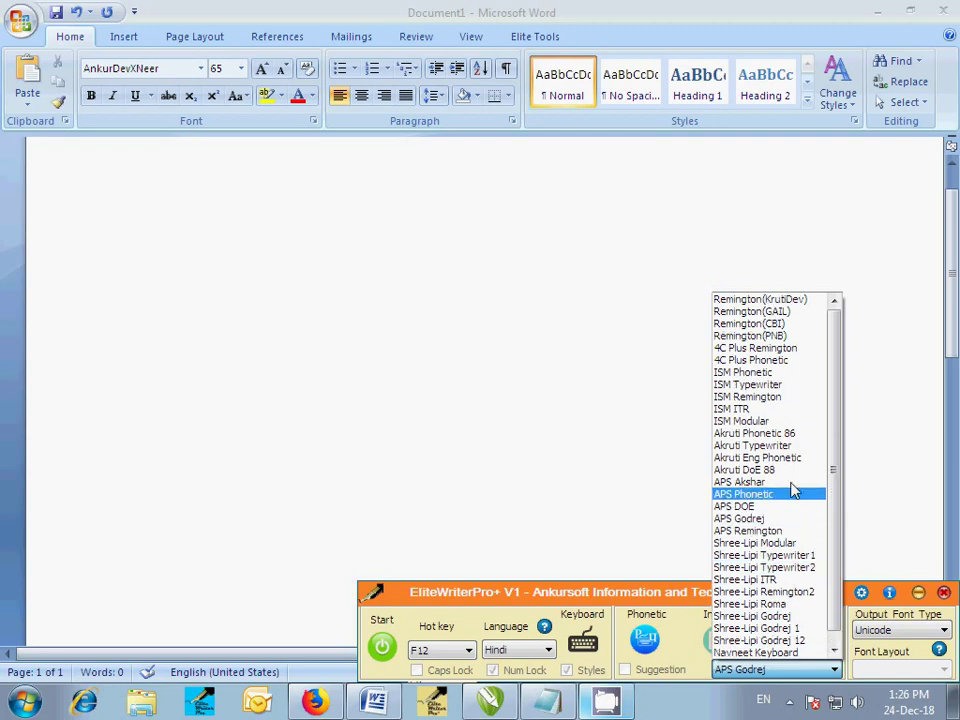
left_click(812, 300)
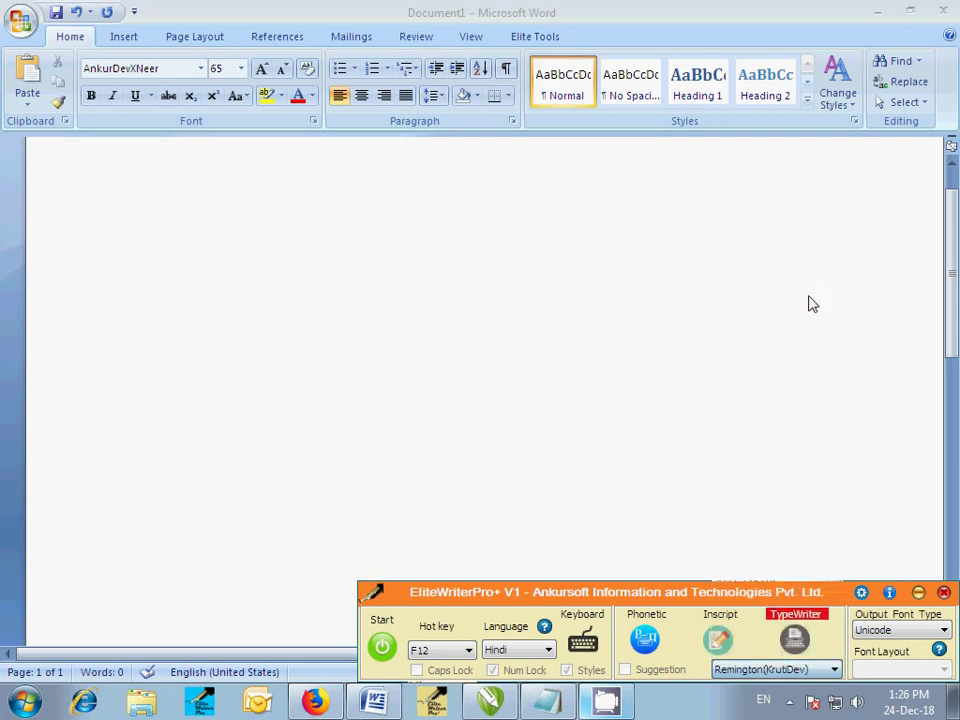
left_click(645, 639)
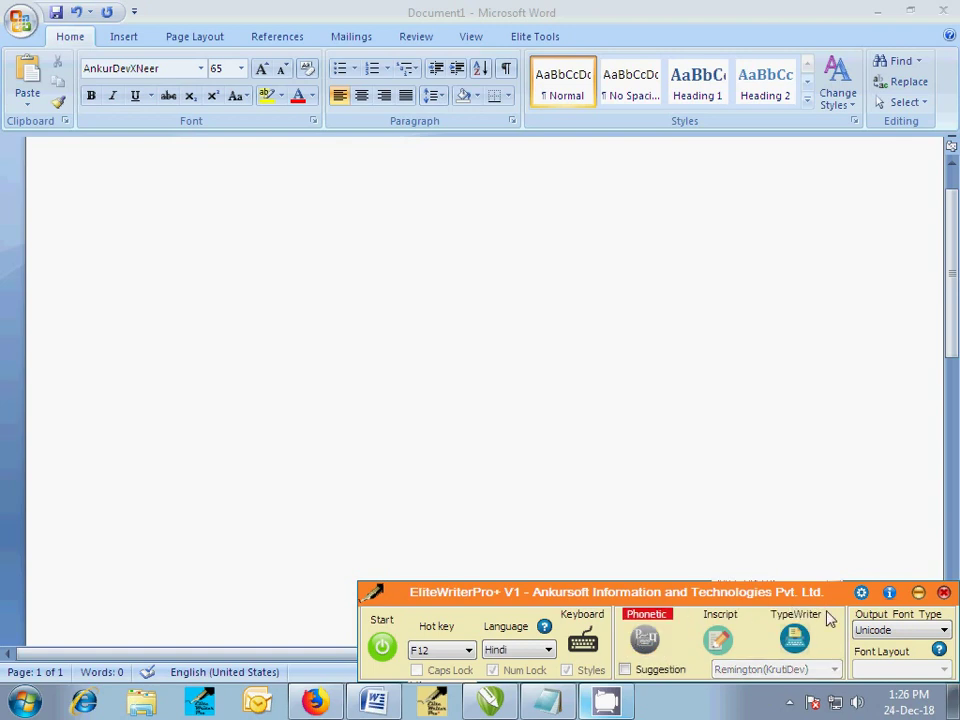
Step: Set the output font type to Calligraphy with the Ankur X Series layout and start Hindi typing
left_click(900, 630)
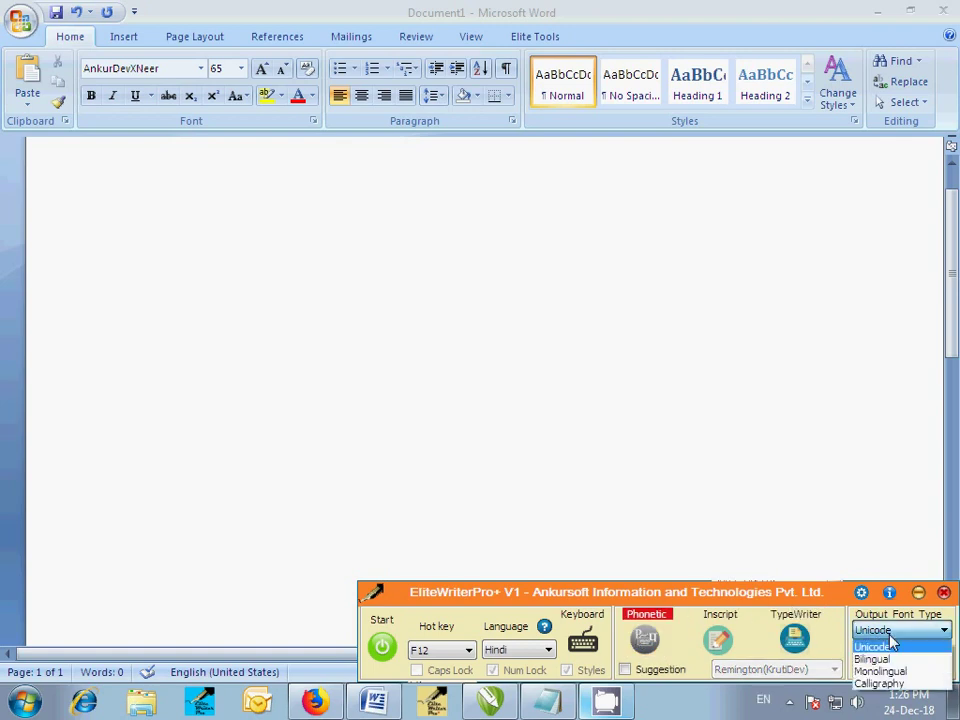
left_click(880, 684)
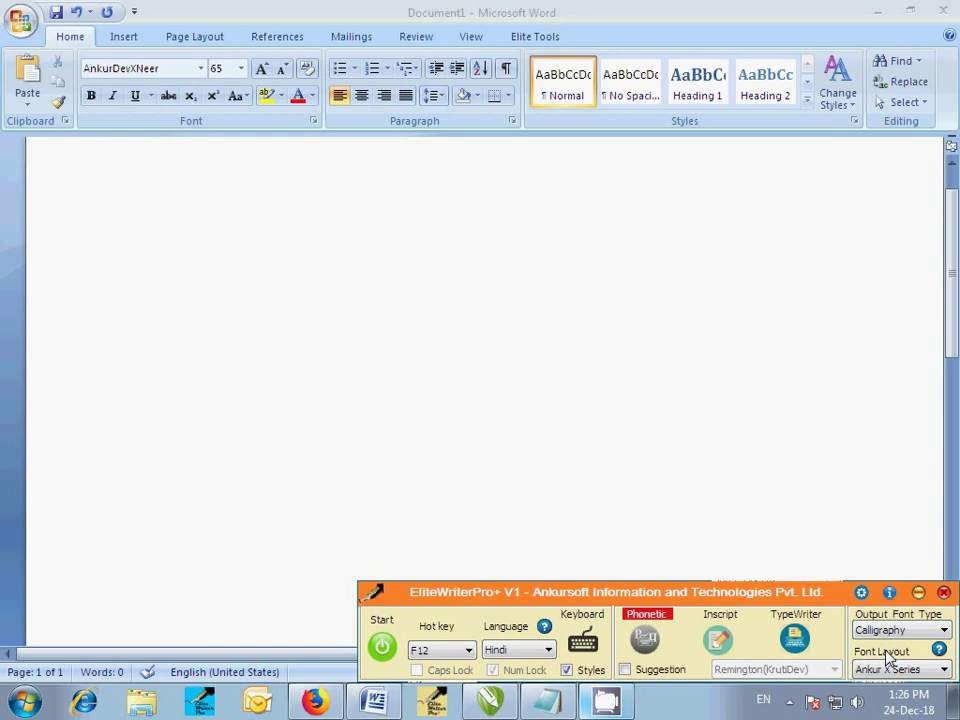
left_click(893, 671)
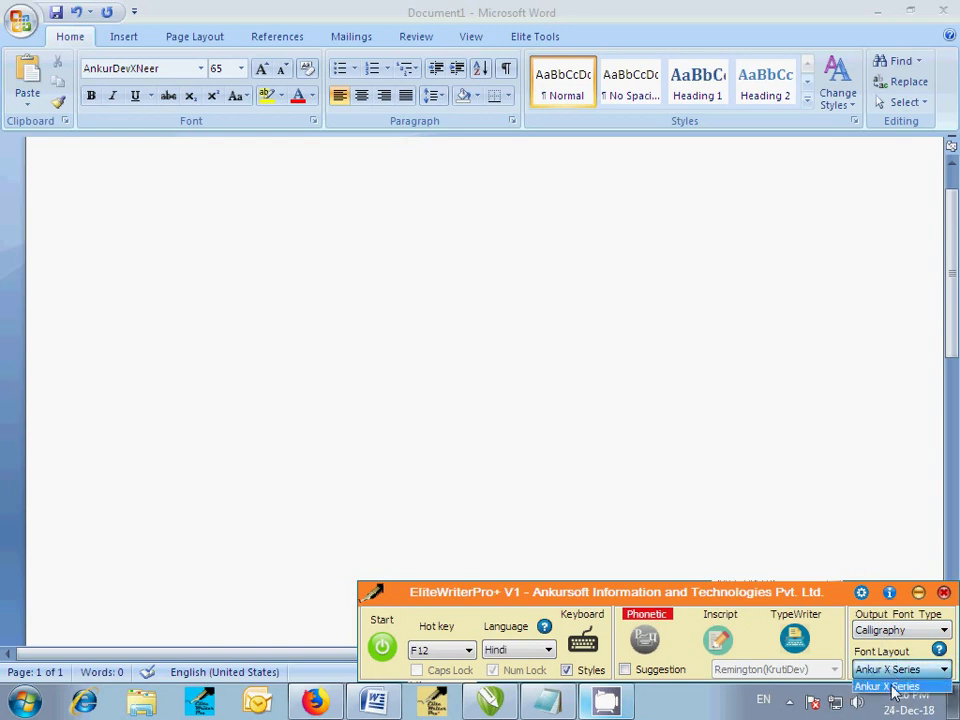
left_click(890, 686)
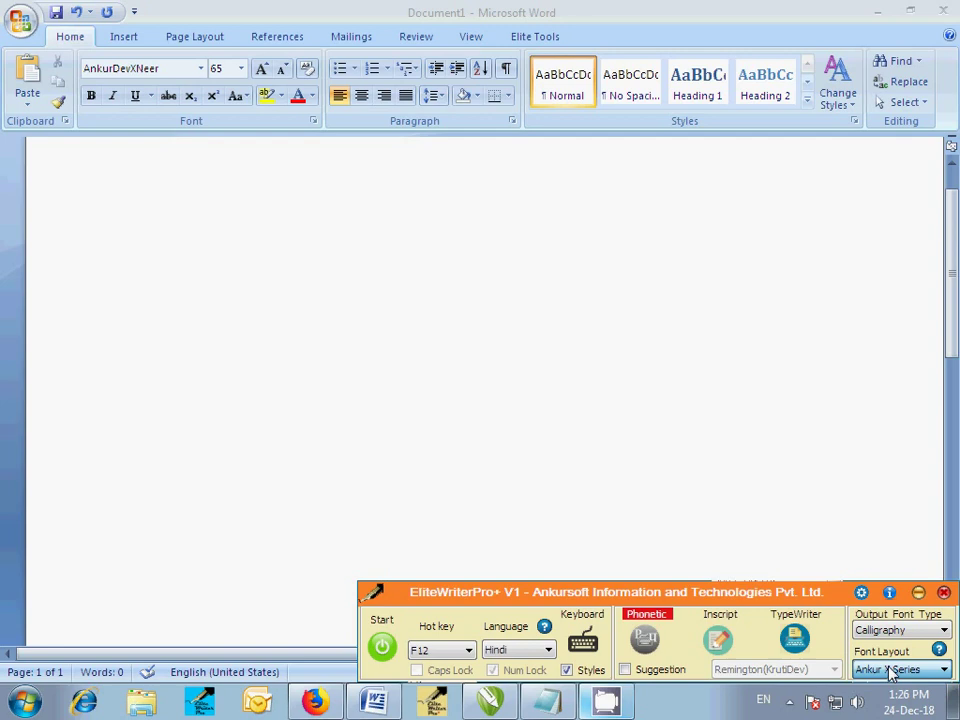
left_click(380, 645)
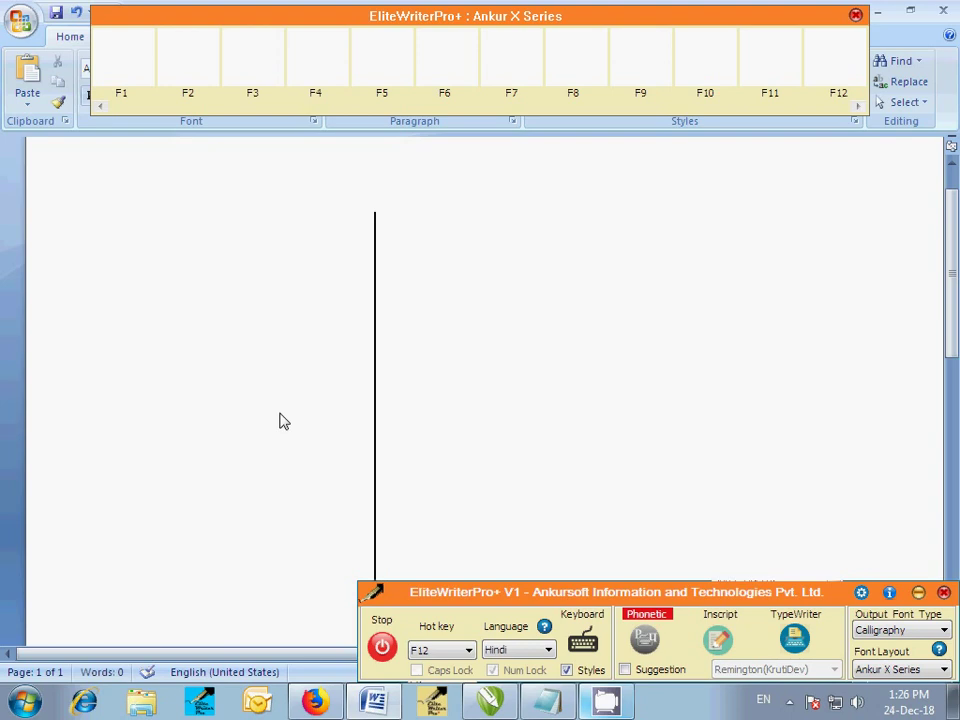
Step: Write मह phonetically, applying the sweeping-tail variant F7 to म and variant F5 to ह
type("m")
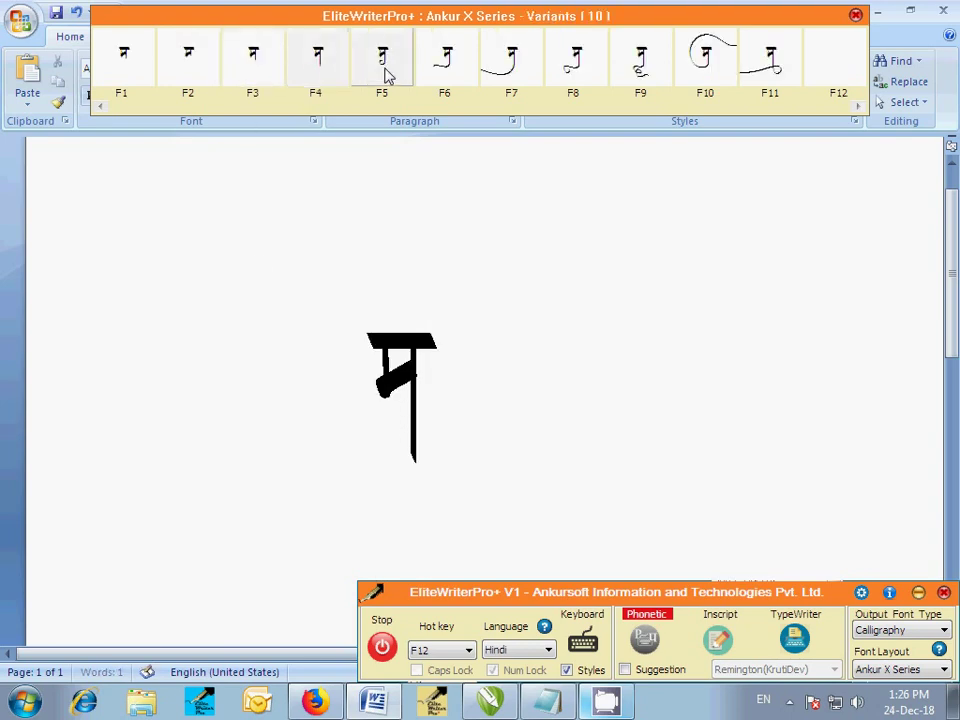
left_click(510, 70)
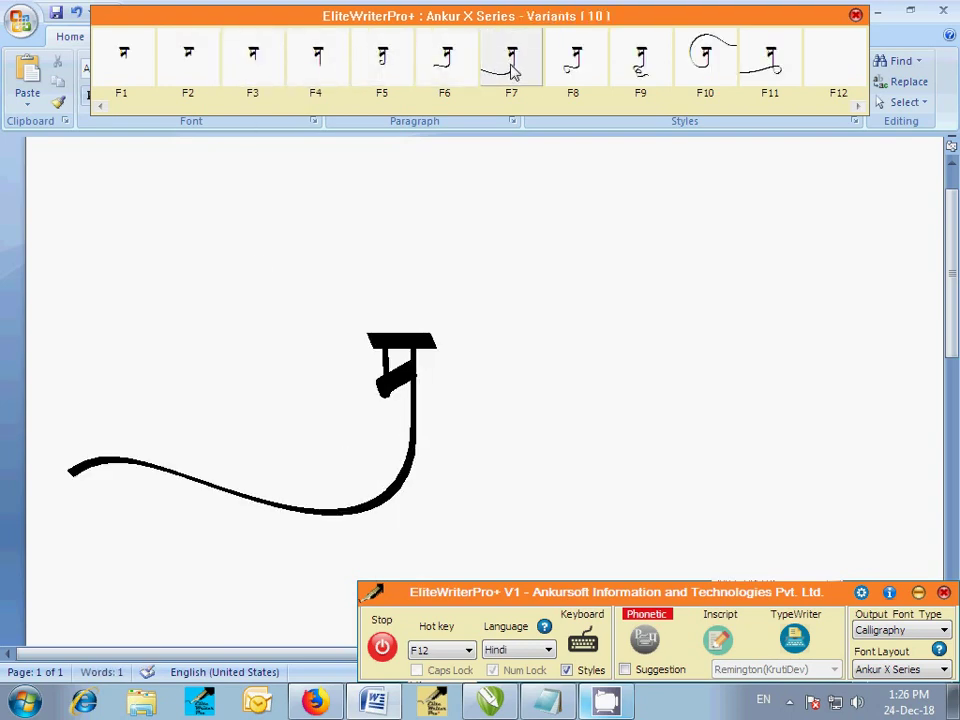
type("h")
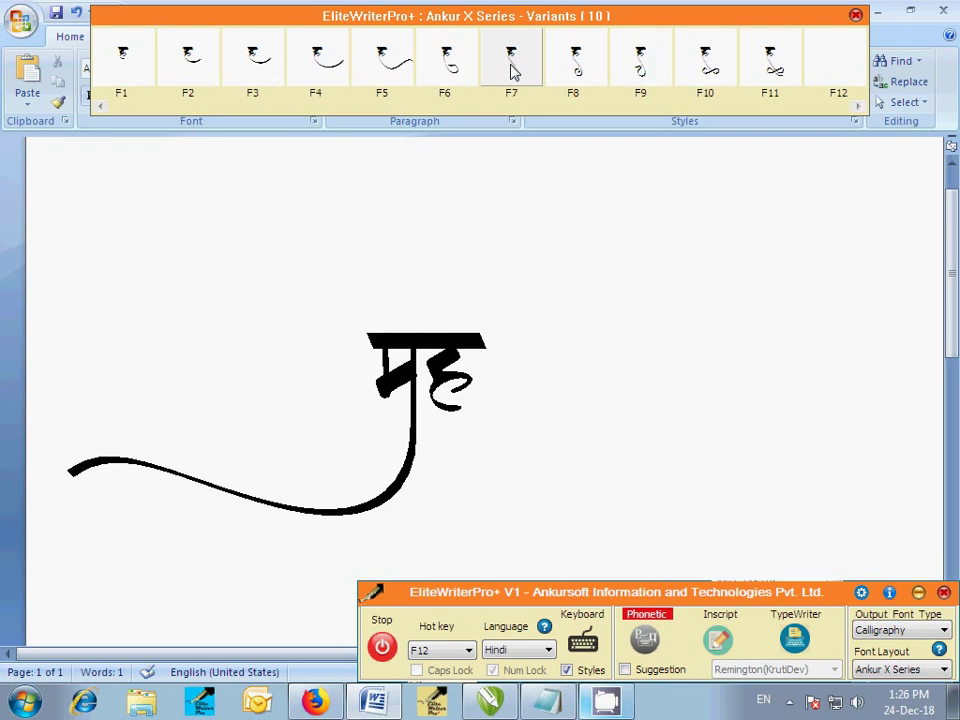
left_click(317, 71)
left_click(407, 71)
left_click(478, 75)
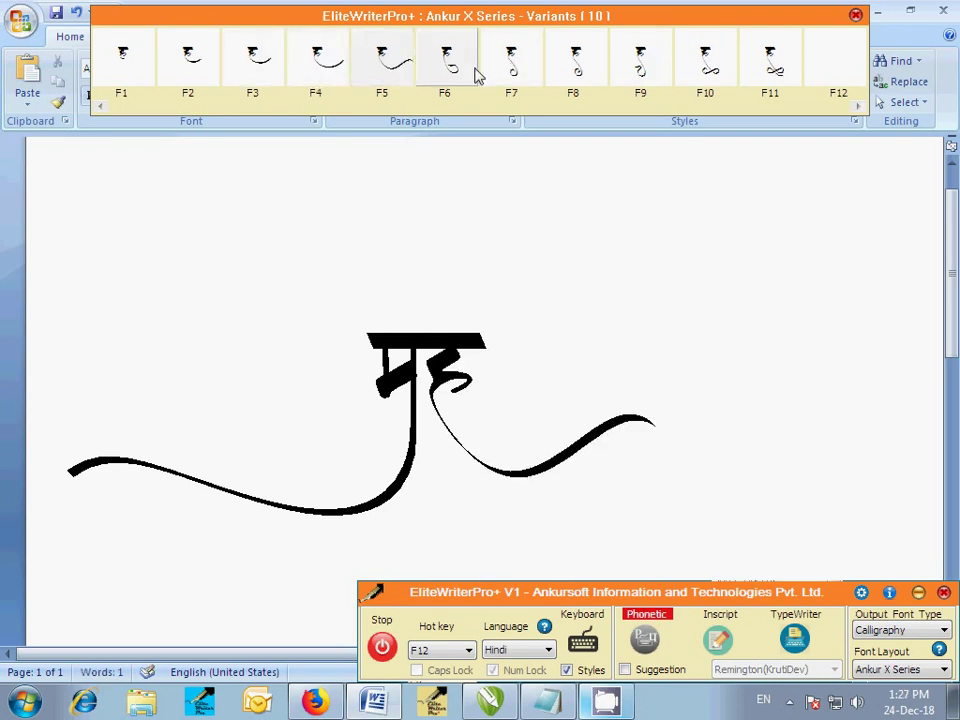
left_click(575, 67)
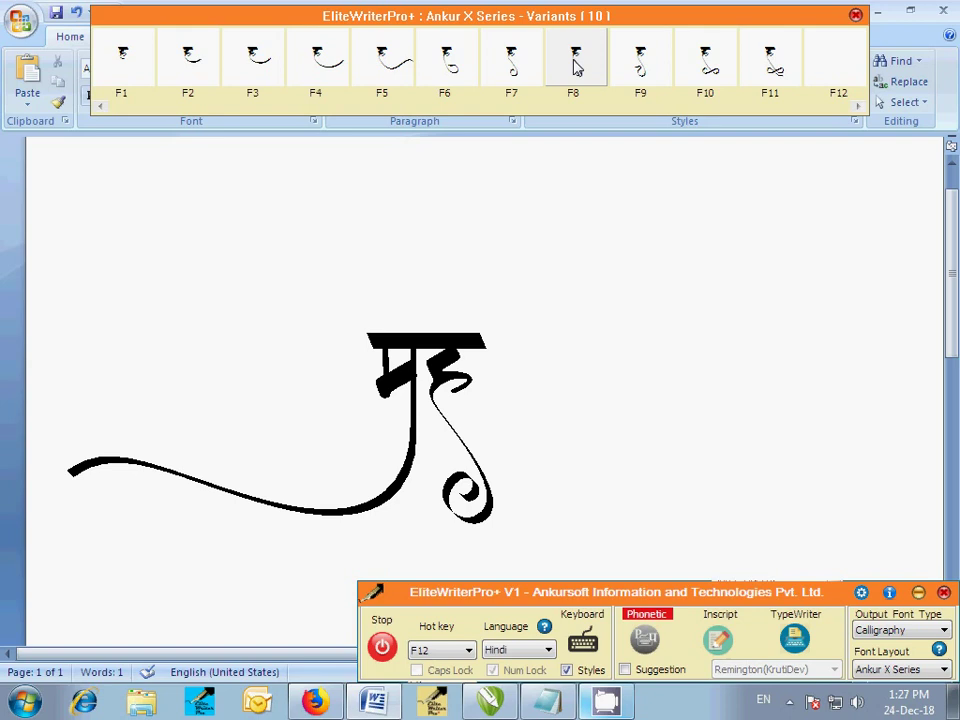
left_click(407, 63)
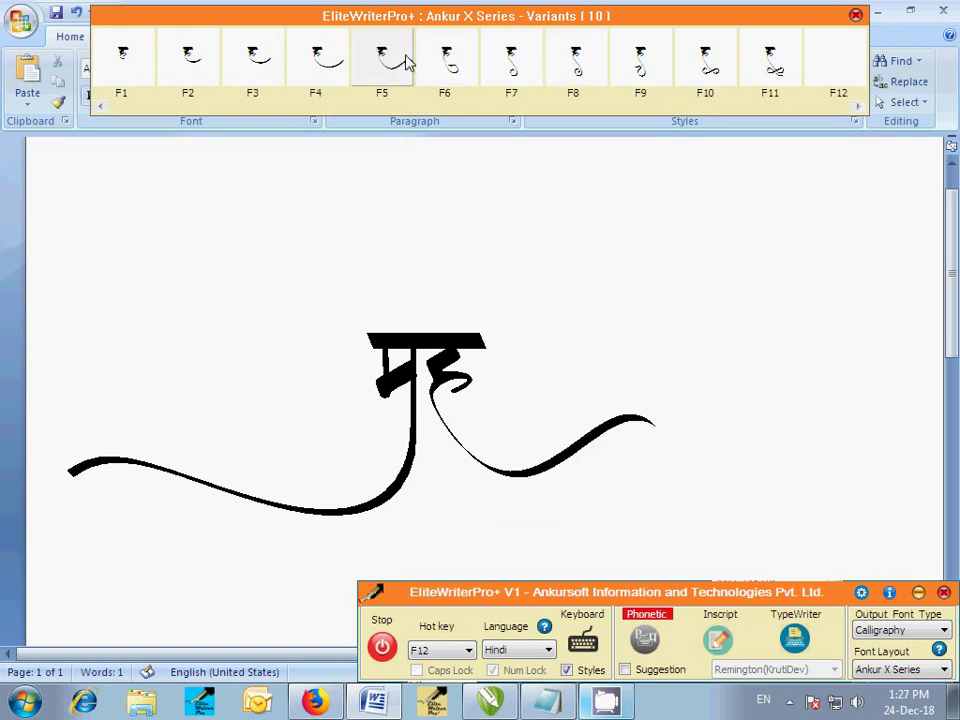
Step: Add the vowel sign ो after ह and apply its long curled variant F12
type("o")
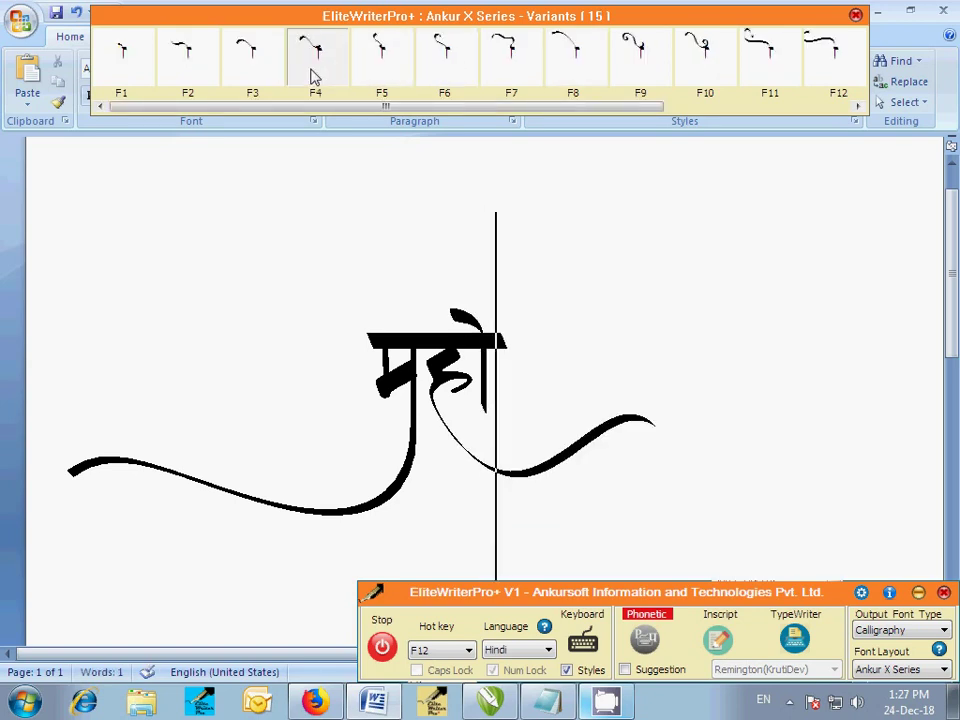
left_click(313, 77)
left_click(426, 85)
left_click_drag(422, 107, 605, 113)
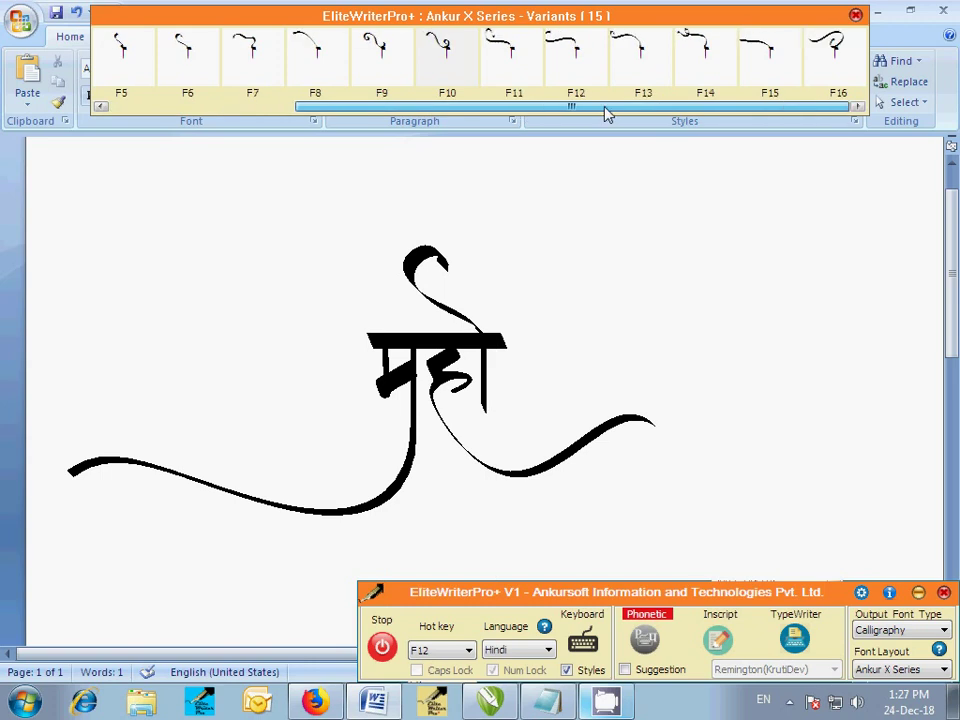
left_click(636, 72)
left_click(697, 58)
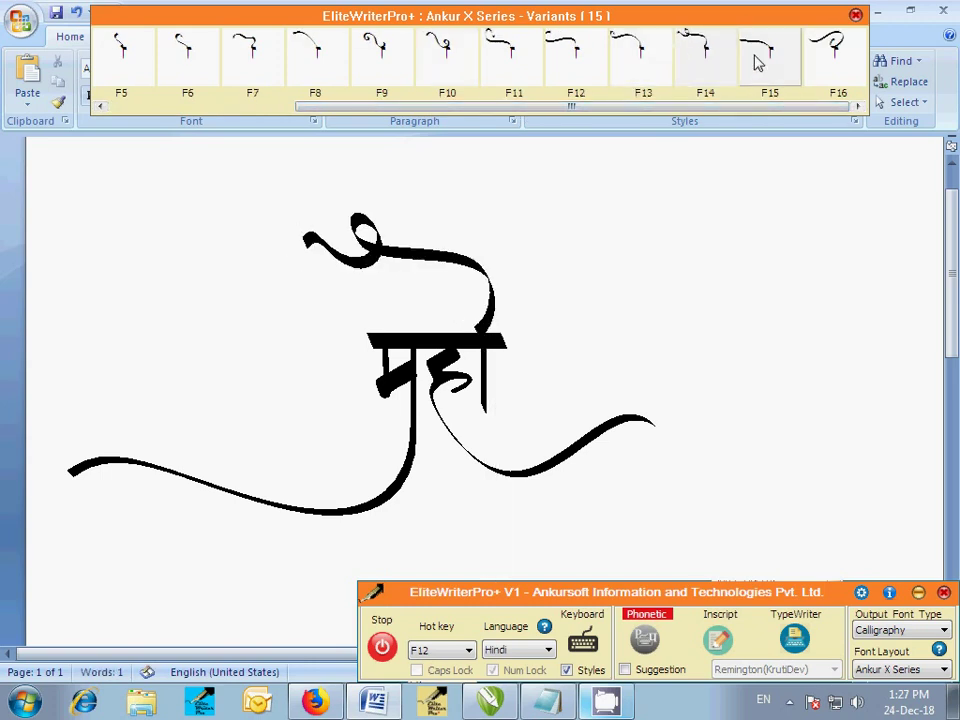
left_click(772, 60)
left_click(585, 80)
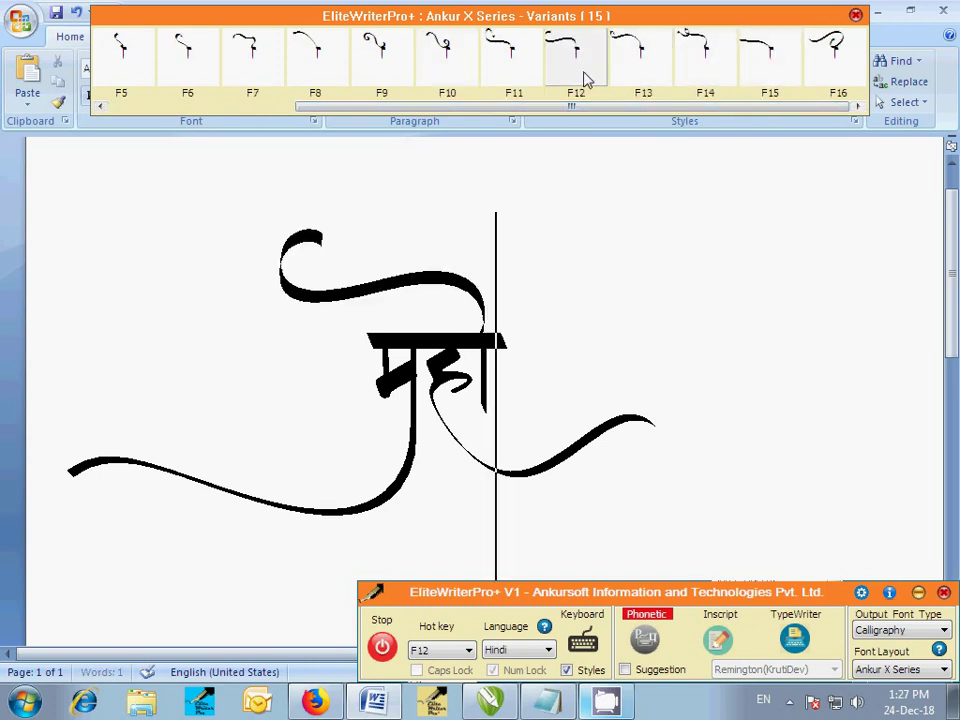
Step: Complete the word महोत्सव by adding त्स, applying the looped variant F11 to स, and adding व
type("ts")
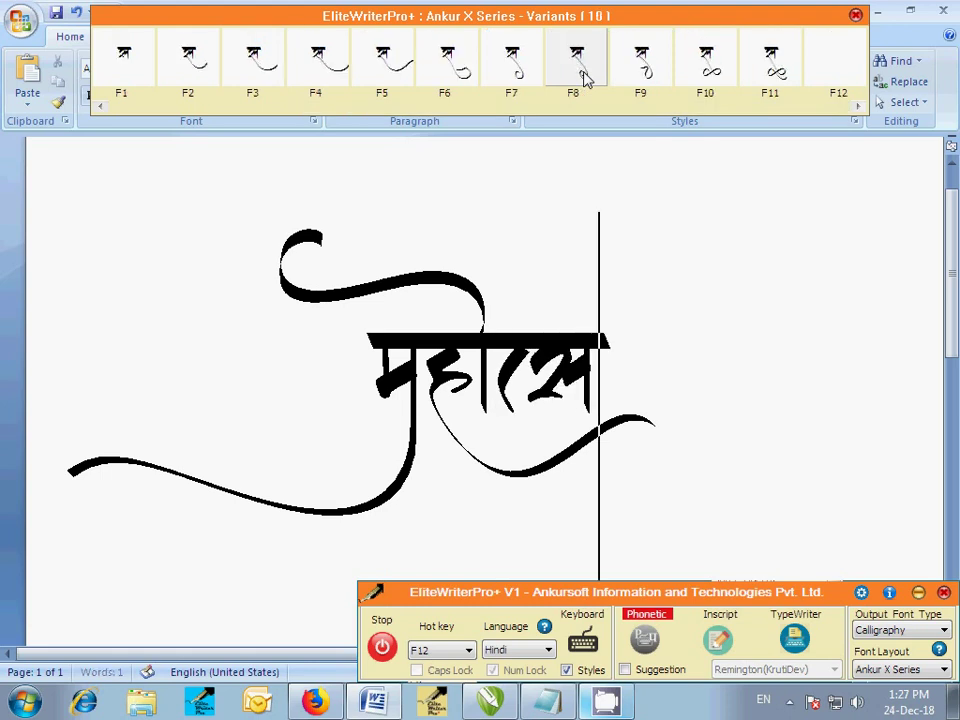
left_click(439, 80)
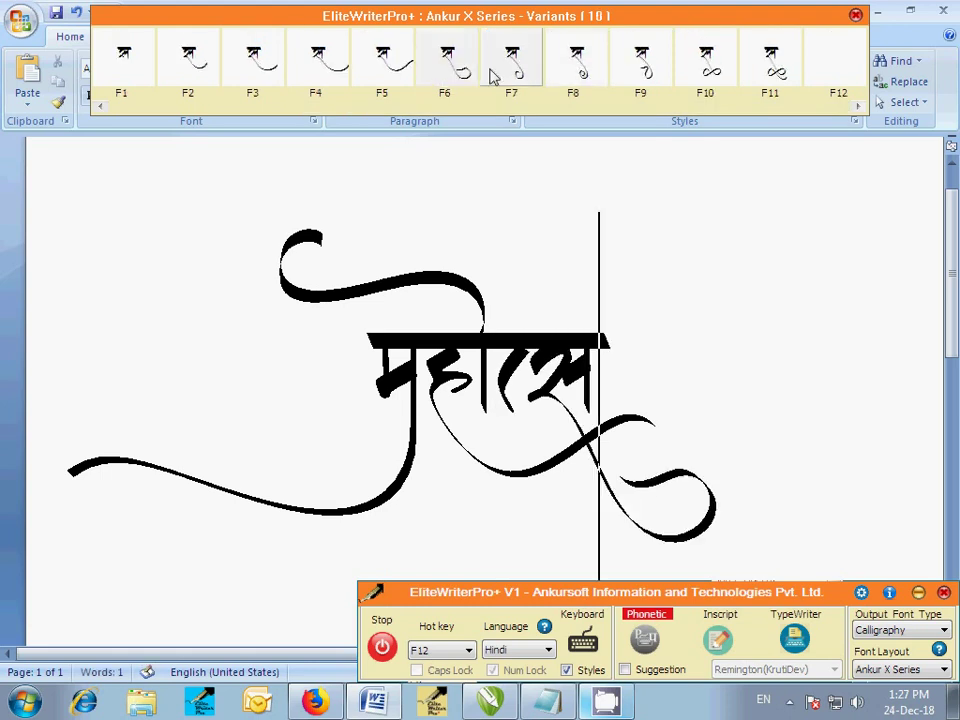
left_click(645, 75)
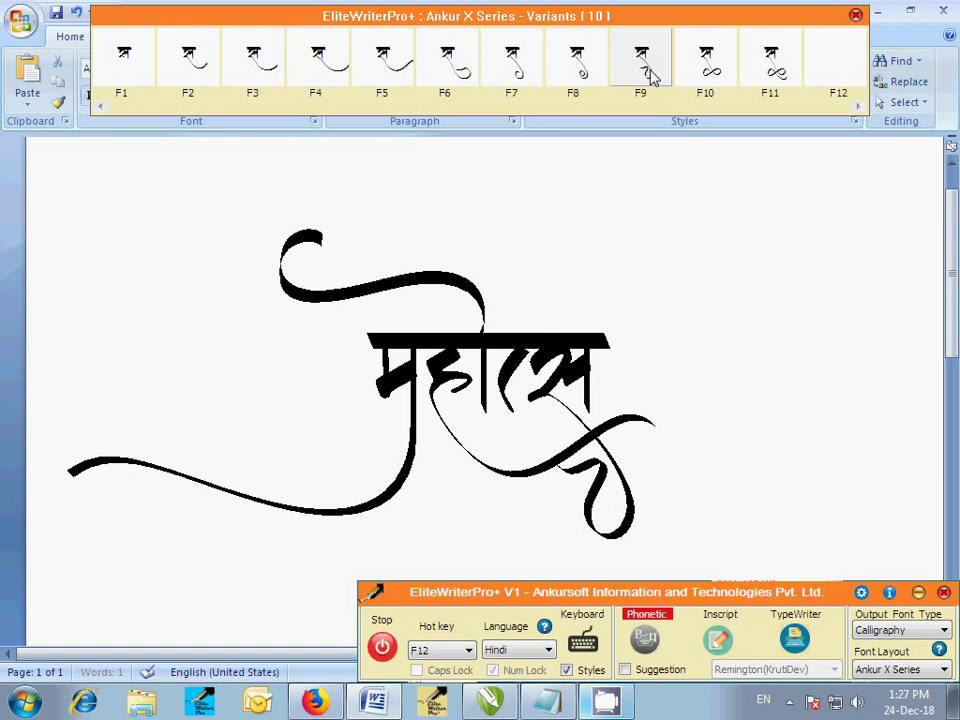
left_click(776, 76)
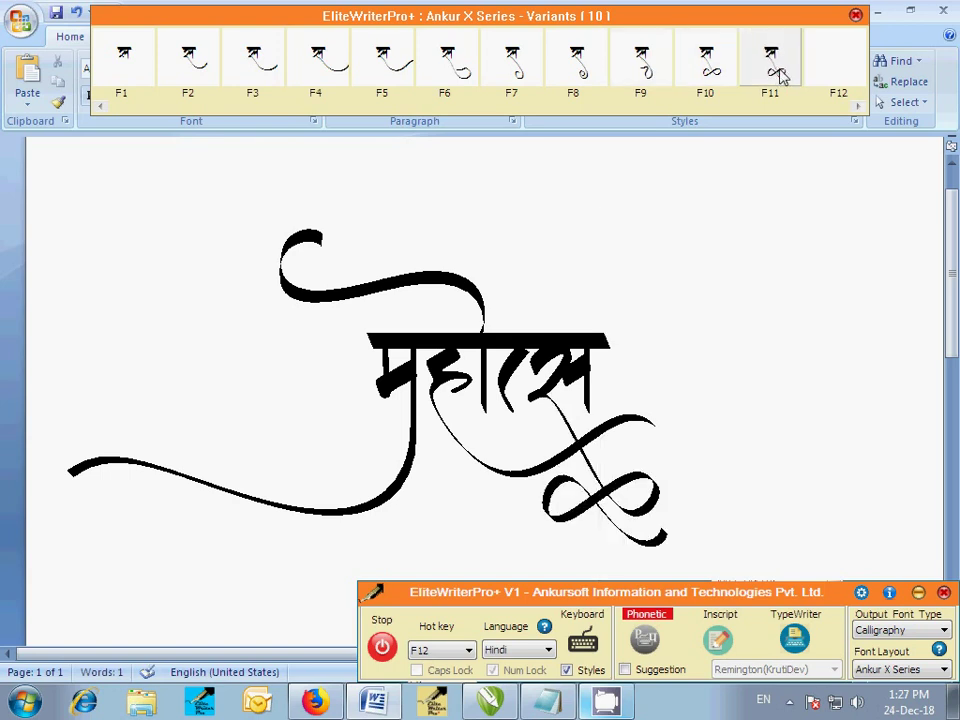
type("v")
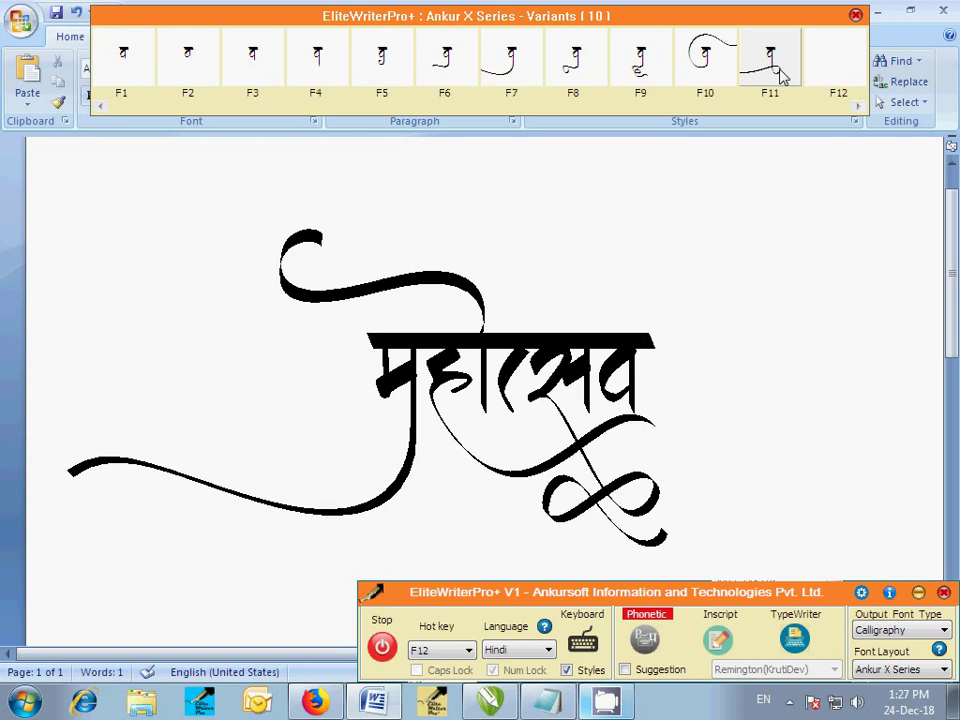
Step: Stop Hindi typing in Word, switch to demo.cdr in CorelDRAW, and restart Hindi typing for the text on page 1
left_click(383, 646)
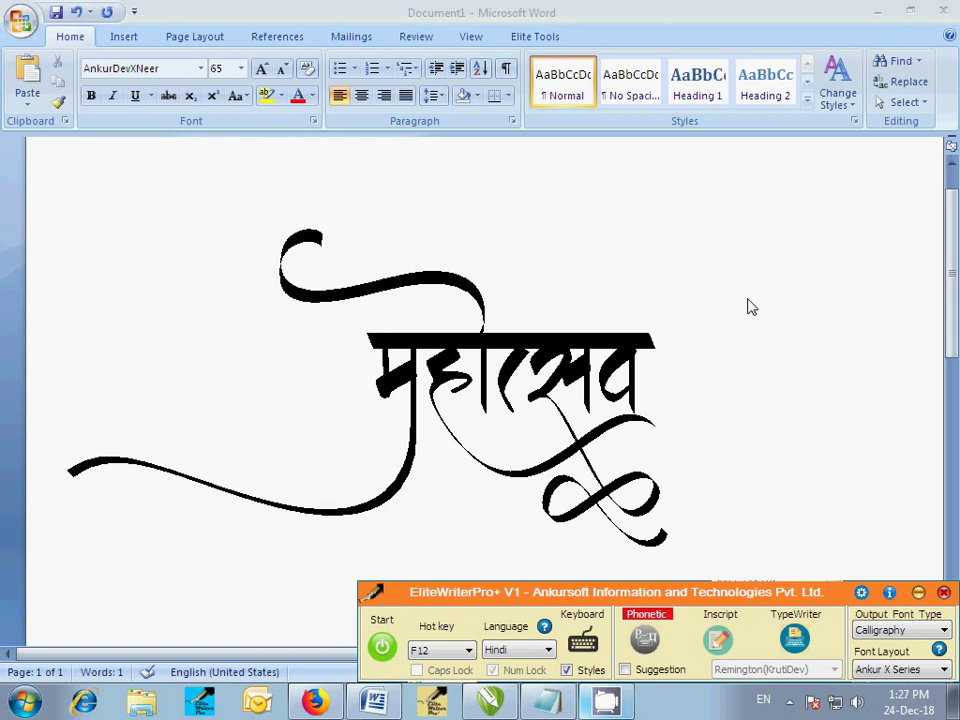
left_click(880, 13)
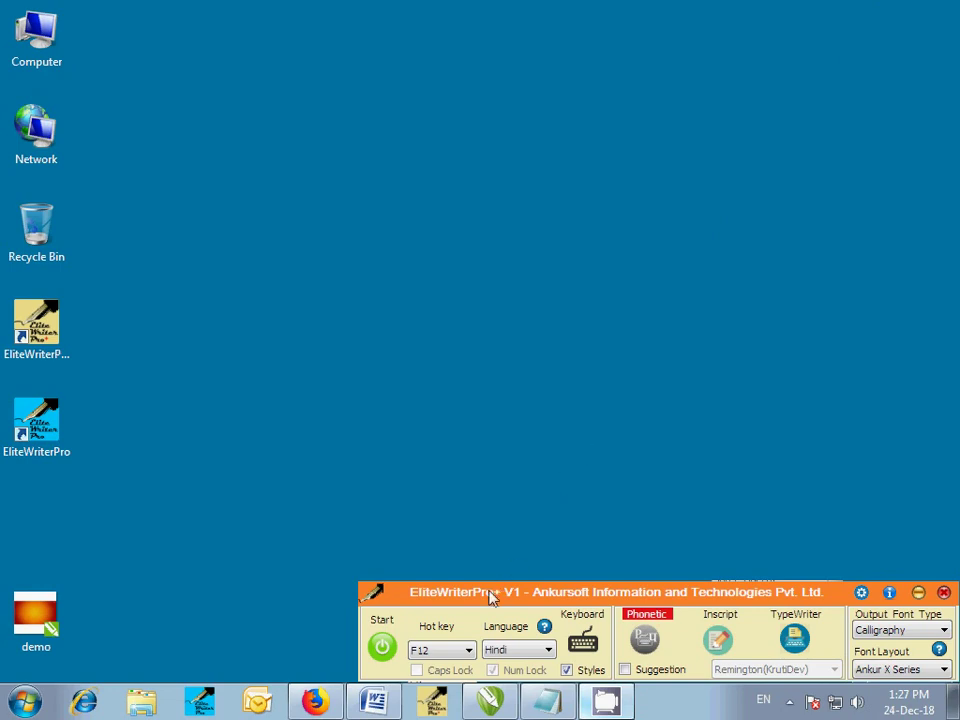
left_click(492, 700)
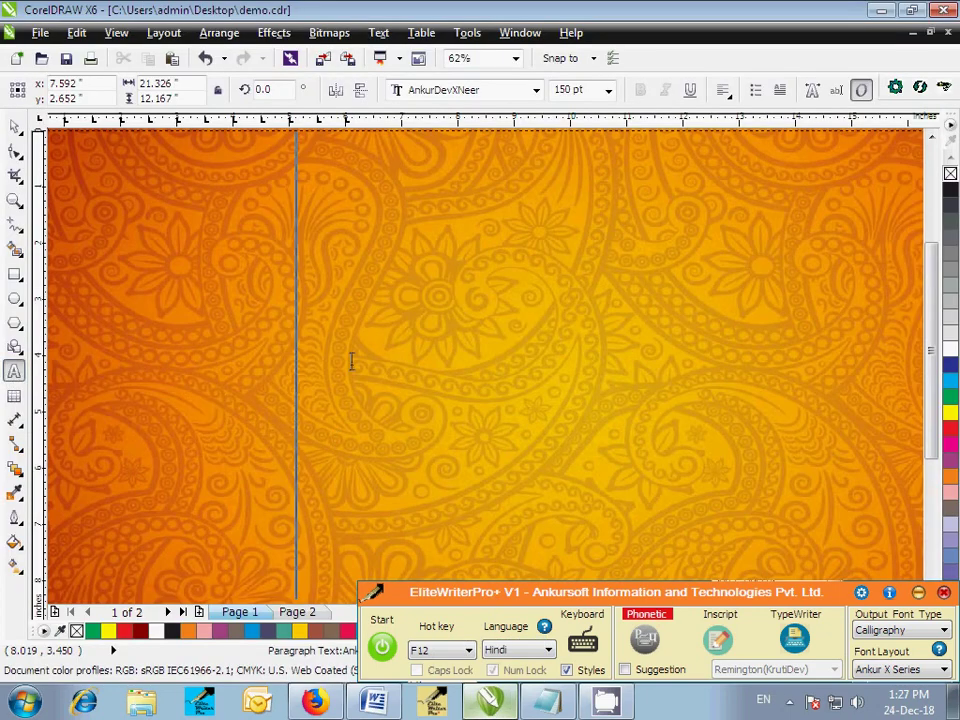
left_click(472, 92)
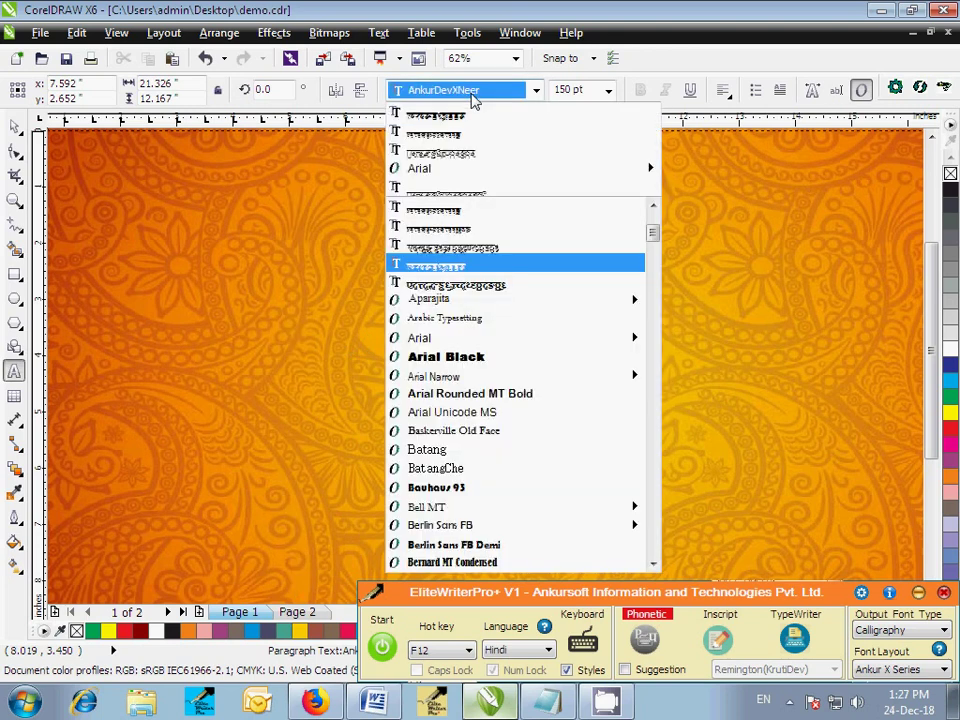
left_click(472, 93)
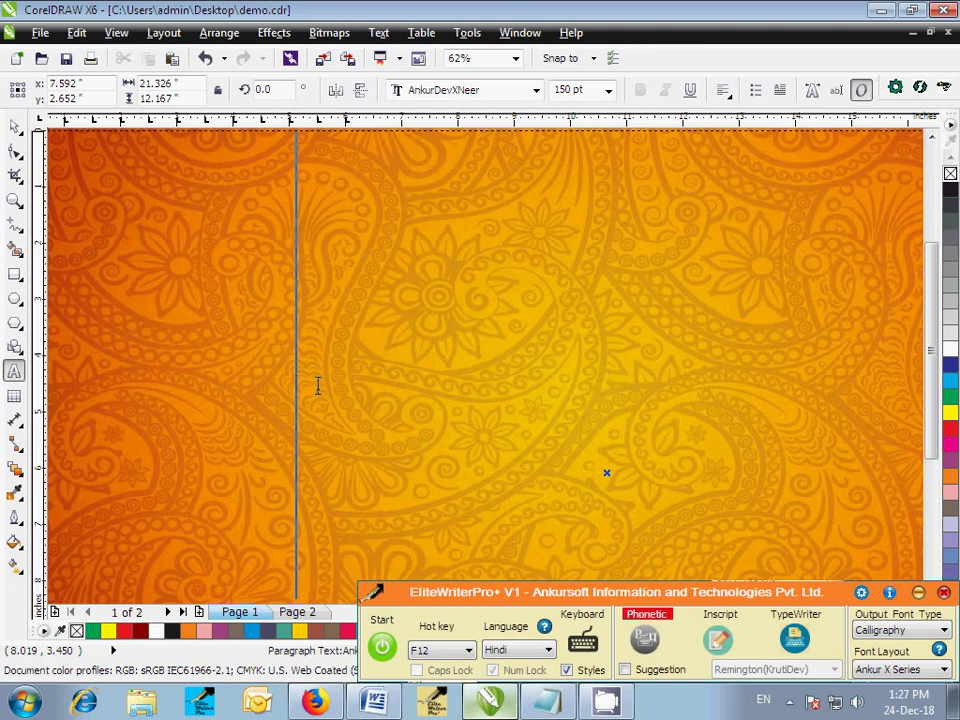
key("F12")
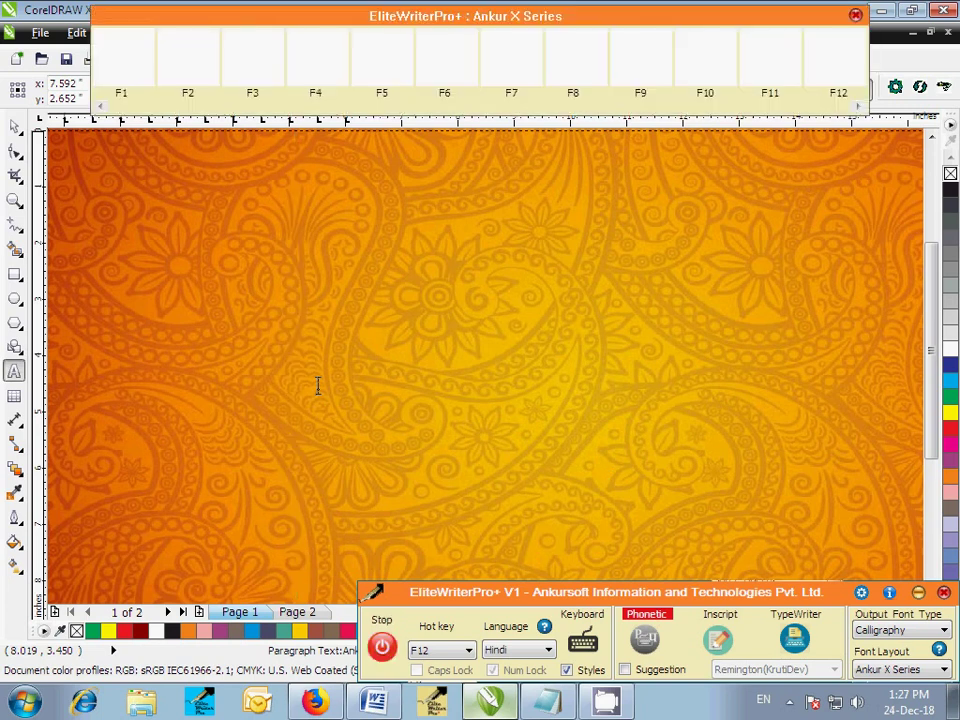
Step: Write श phonetically, try its curled variants such as F8, and apply the plain variant F1
type("kh")
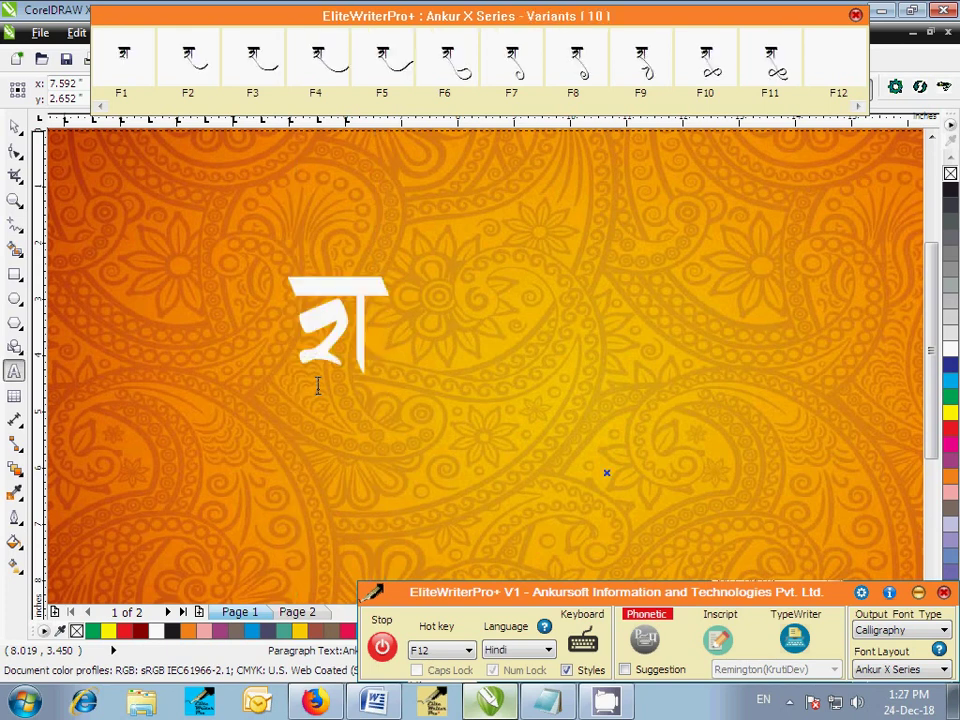
left_click(512, 65)
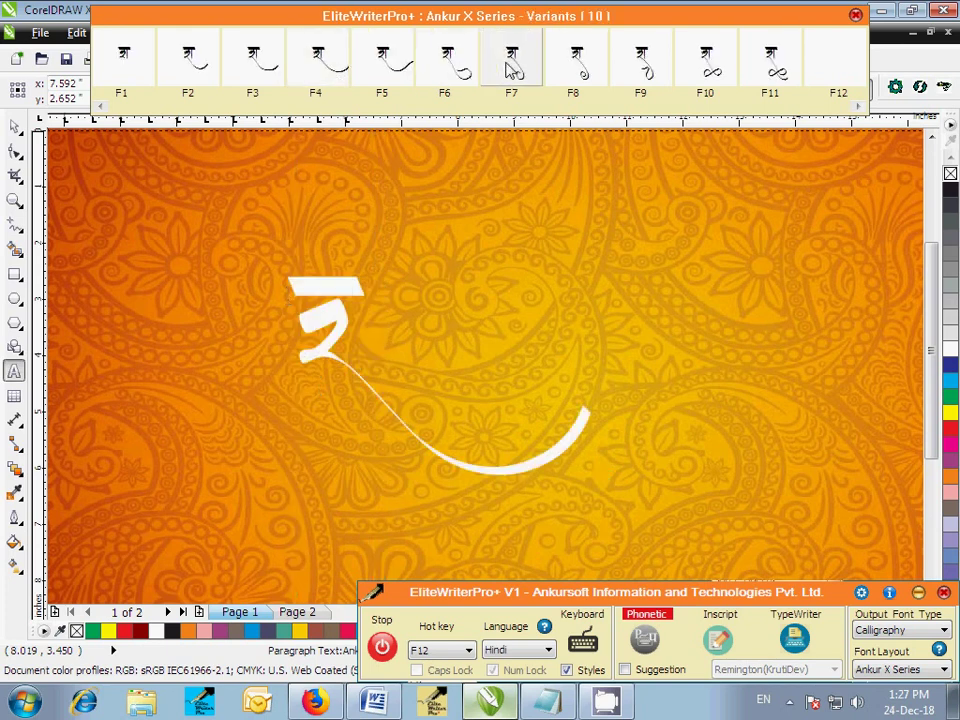
left_click(574, 62)
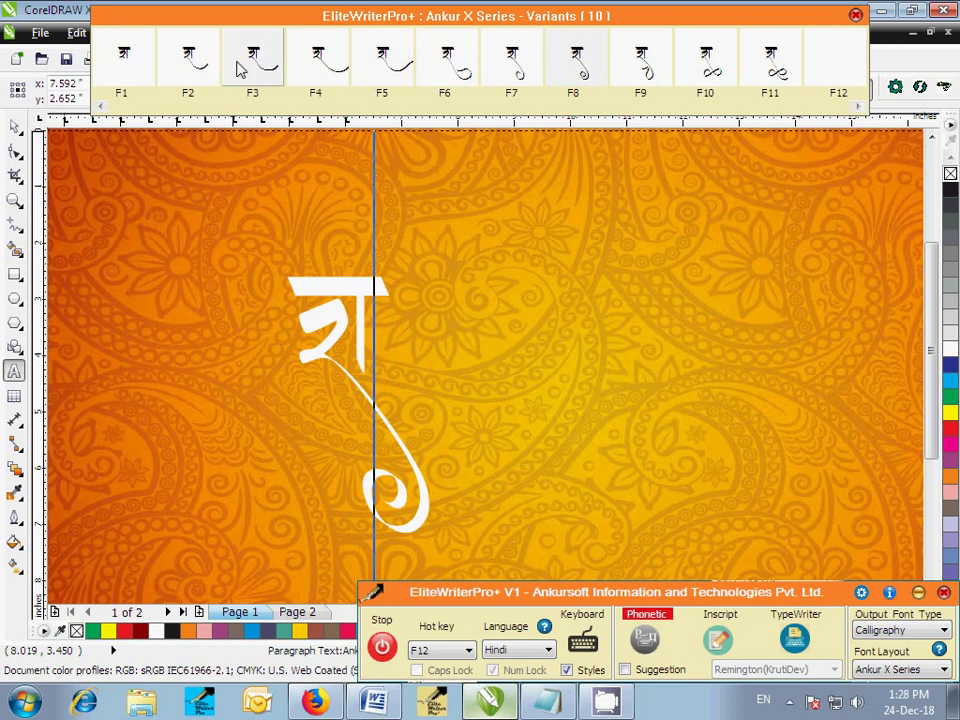
left_click(125, 52)
Step: Add the vowel sign ु to श in the tall sweeping variant F14 and complete शुभ with भ
type("u")
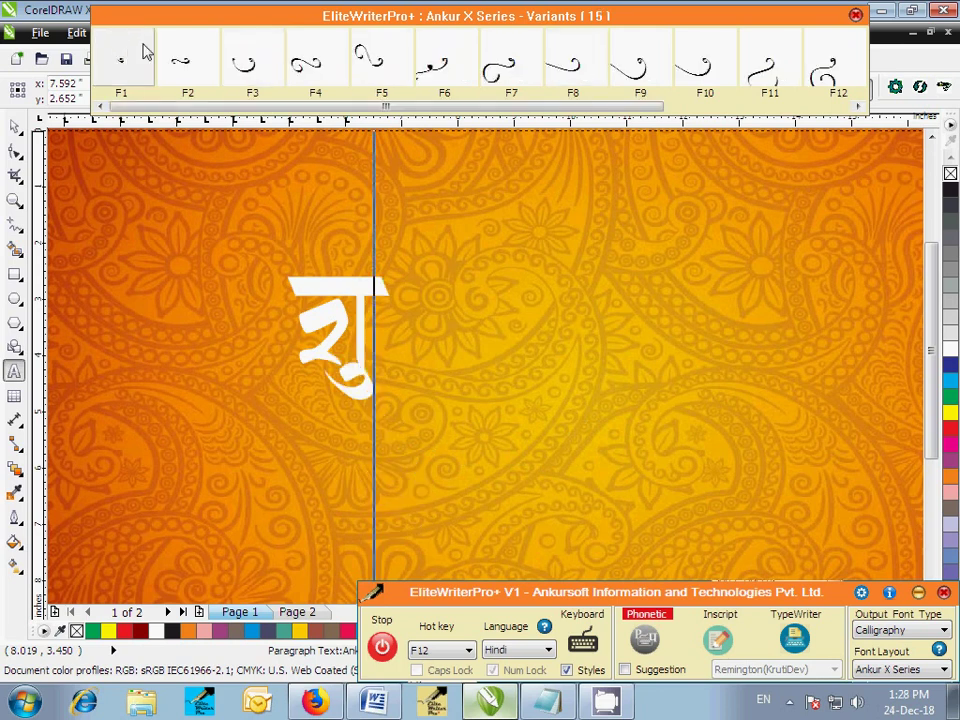
left_click(244, 65)
left_click(306, 65)
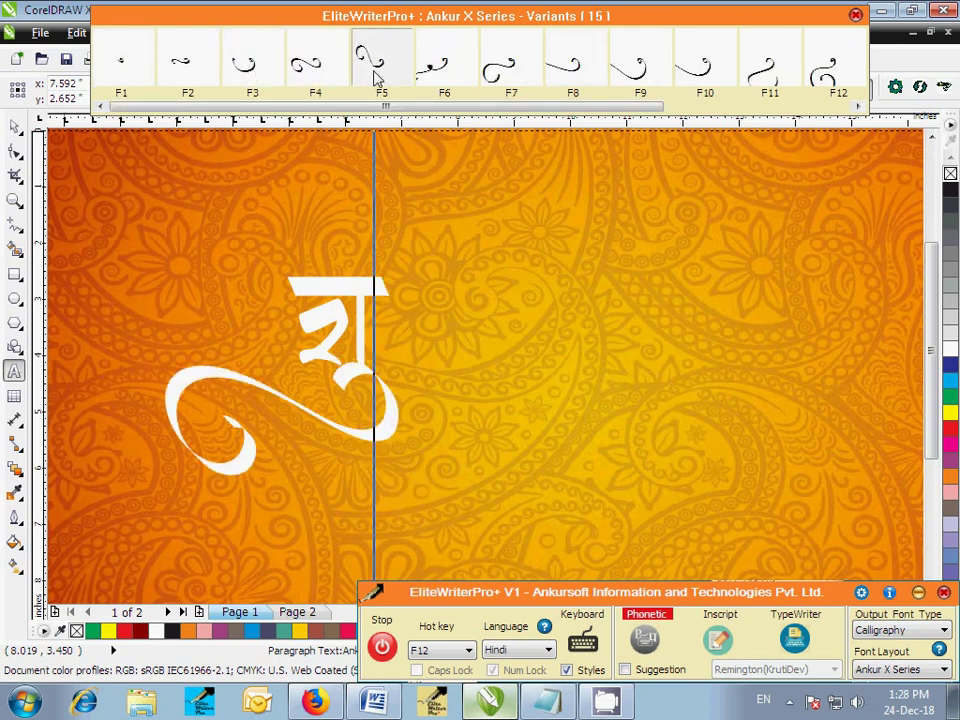
left_click(377, 65)
left_click_drag(385, 103, 575, 103)
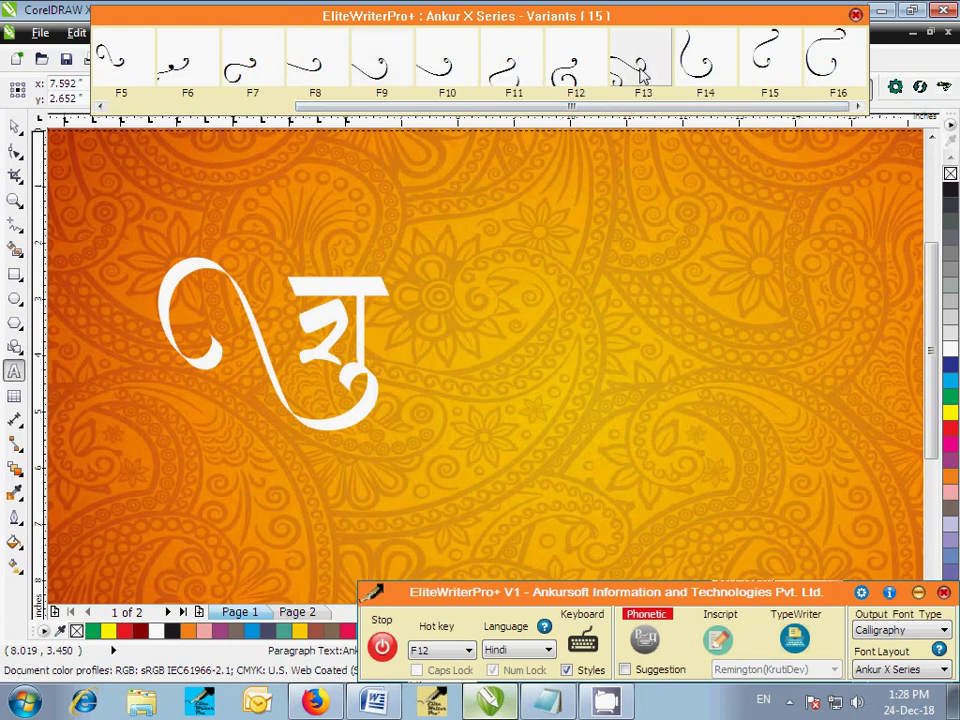
left_click(700, 62)
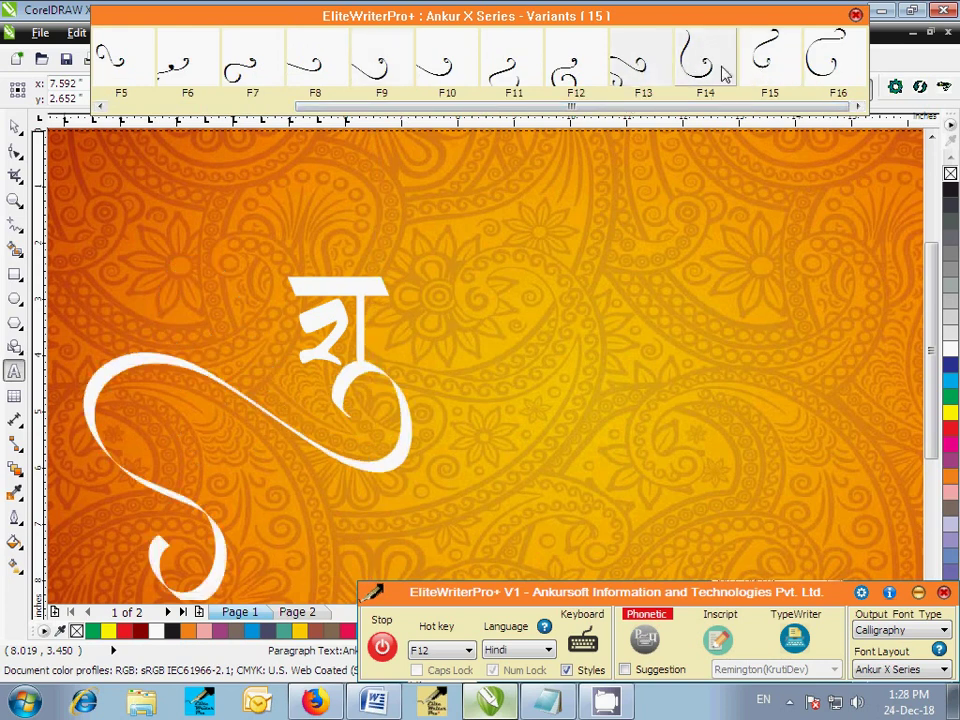
left_click(723, 70)
type("bh")
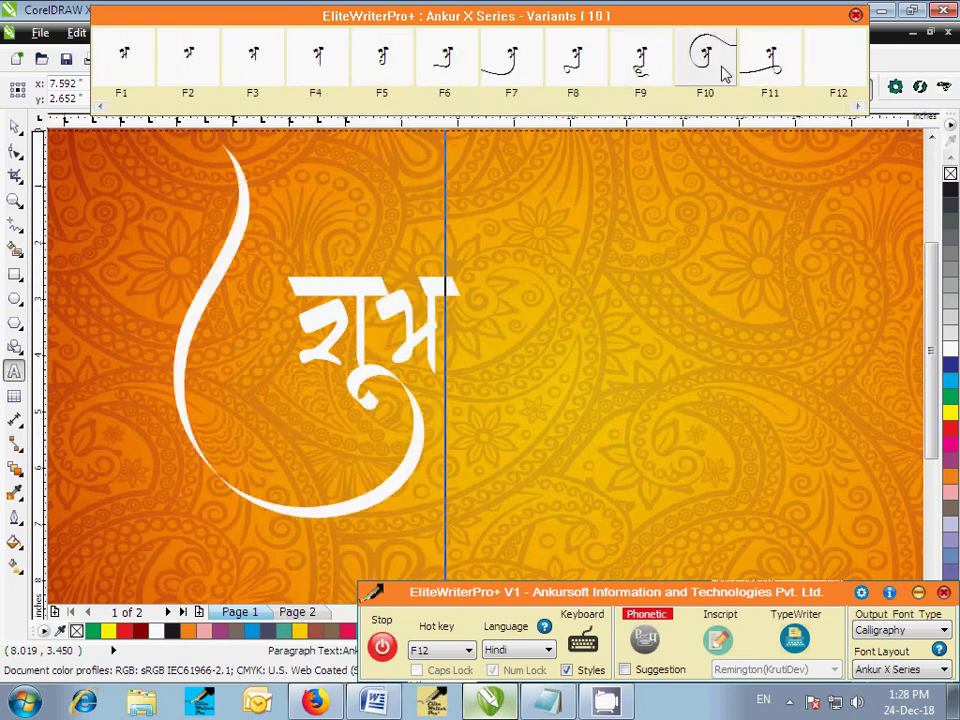
Step: Begin the second word with व in the long-stem variant F4 and add the vowel sign ि in variant F9
type(" v")
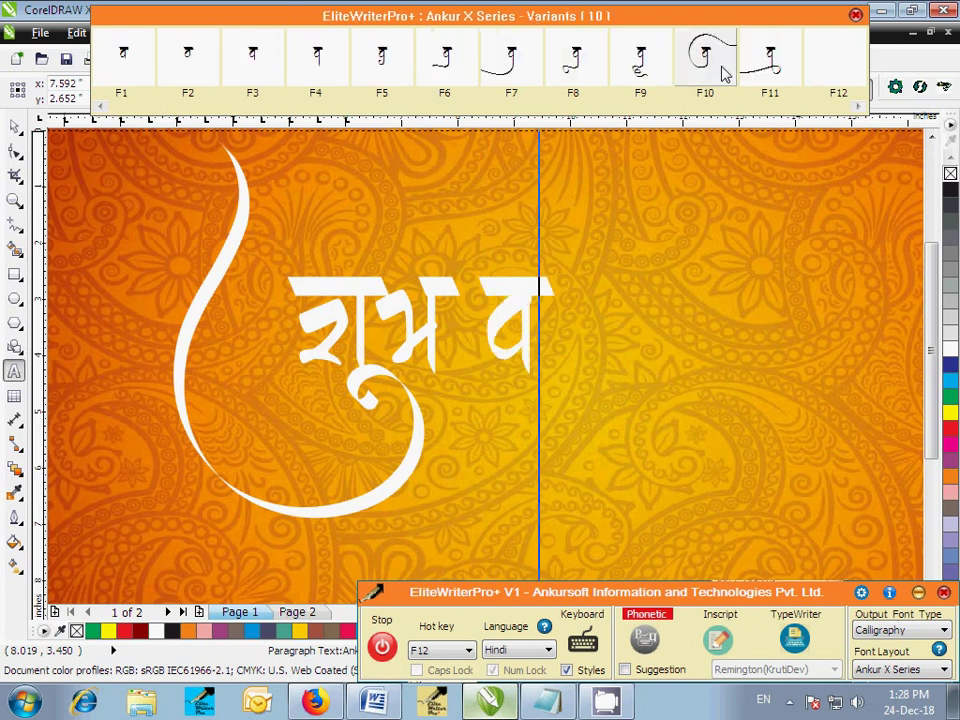
left_click(322, 71)
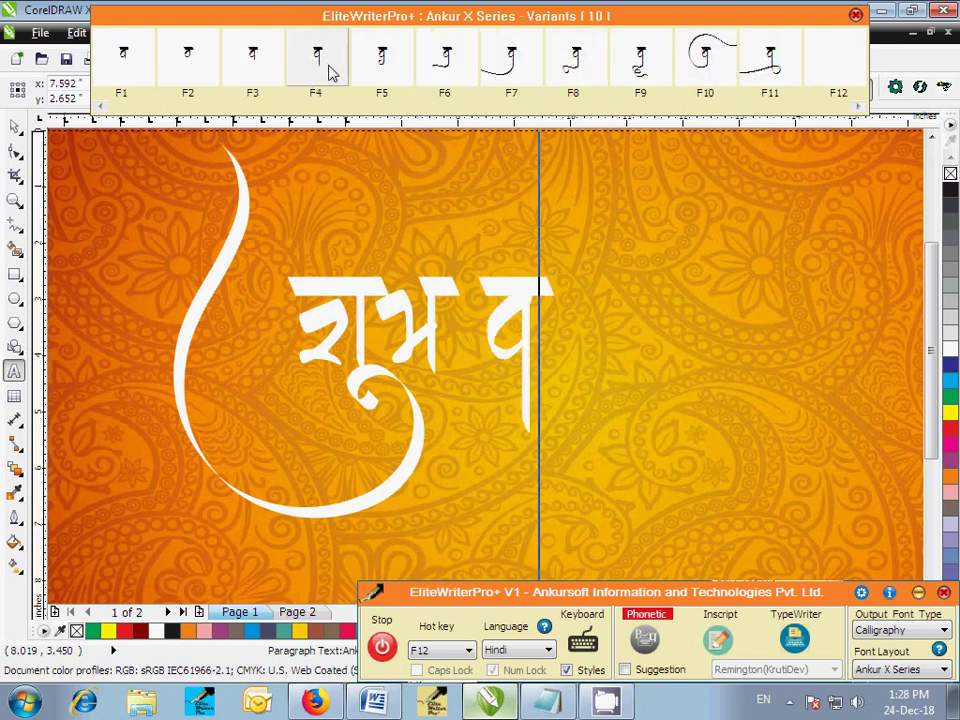
type("i")
left_click(321, 71)
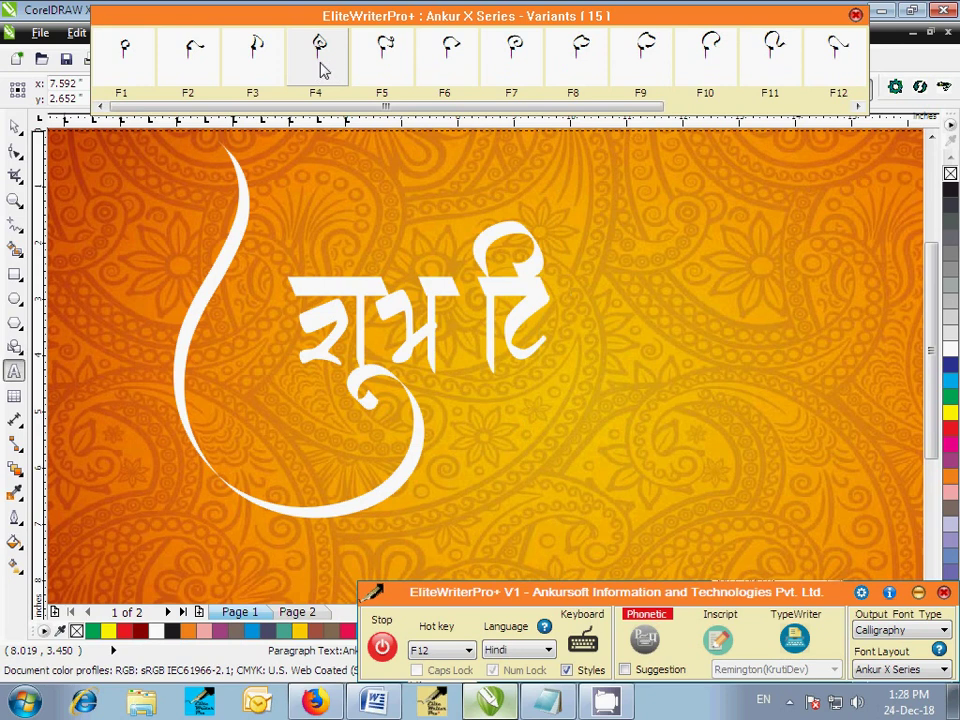
left_click(392, 62)
left_click_drag(404, 108, 535, 110)
left_click(643, 86)
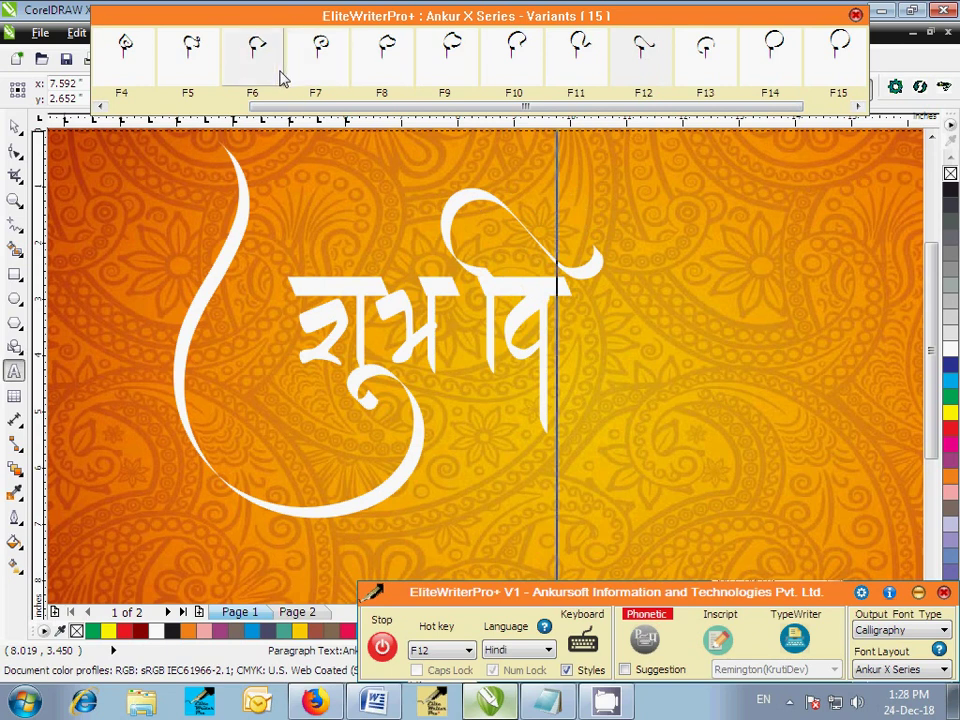
left_click(456, 65)
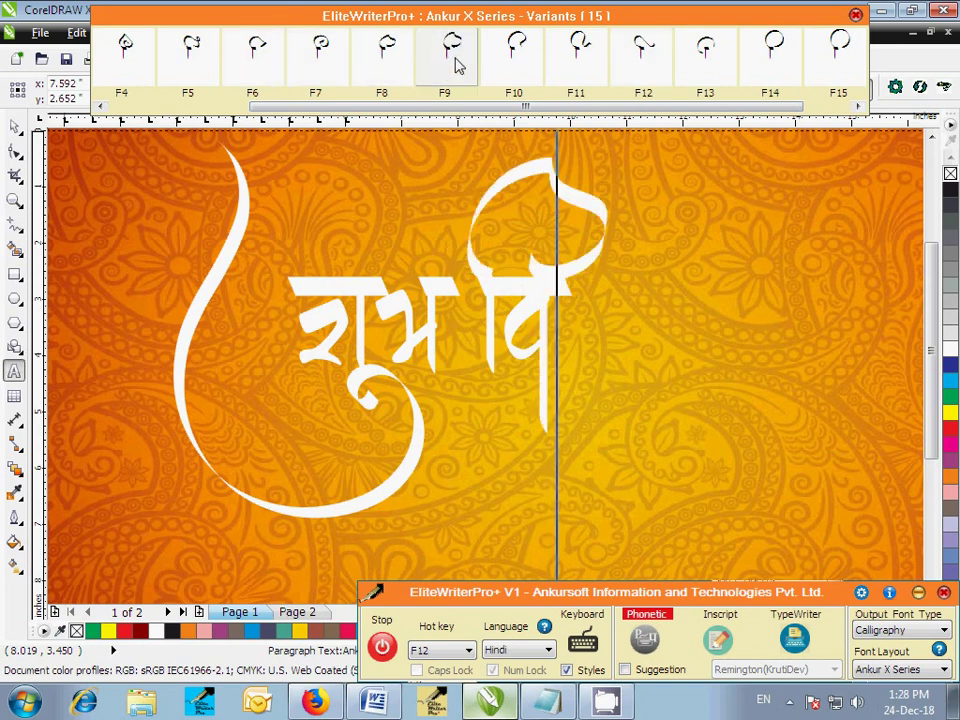
Step: Complete विवाह by adding वा with the spiral variant F19 on ा and then ह, and stop Hindi typing
type("vaa")
scroll(418, 100, "right", 5)
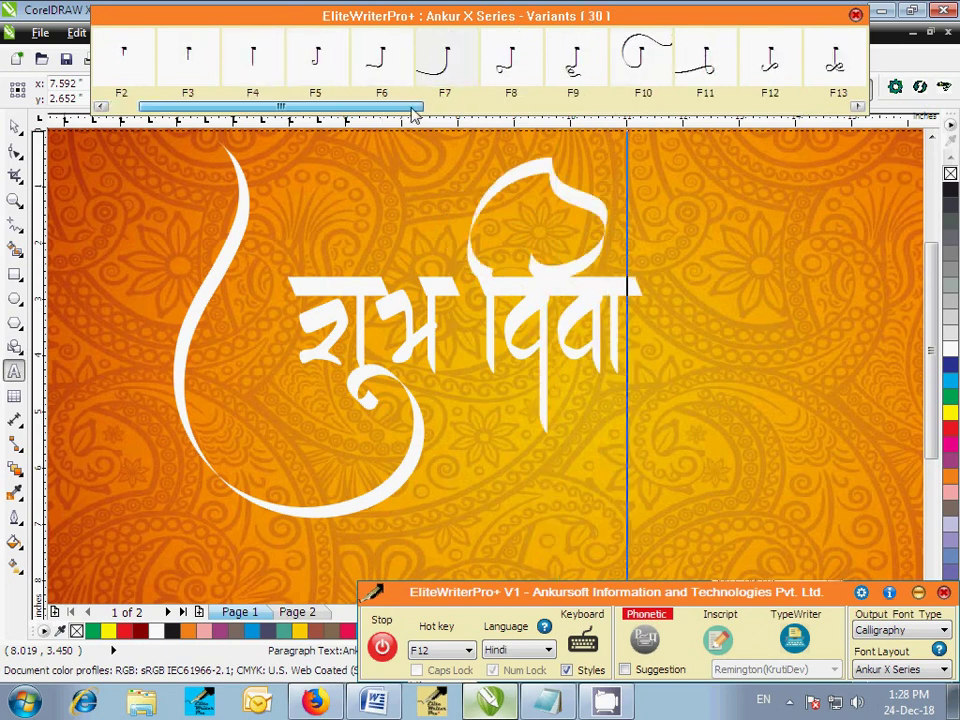
left_click(514, 70)
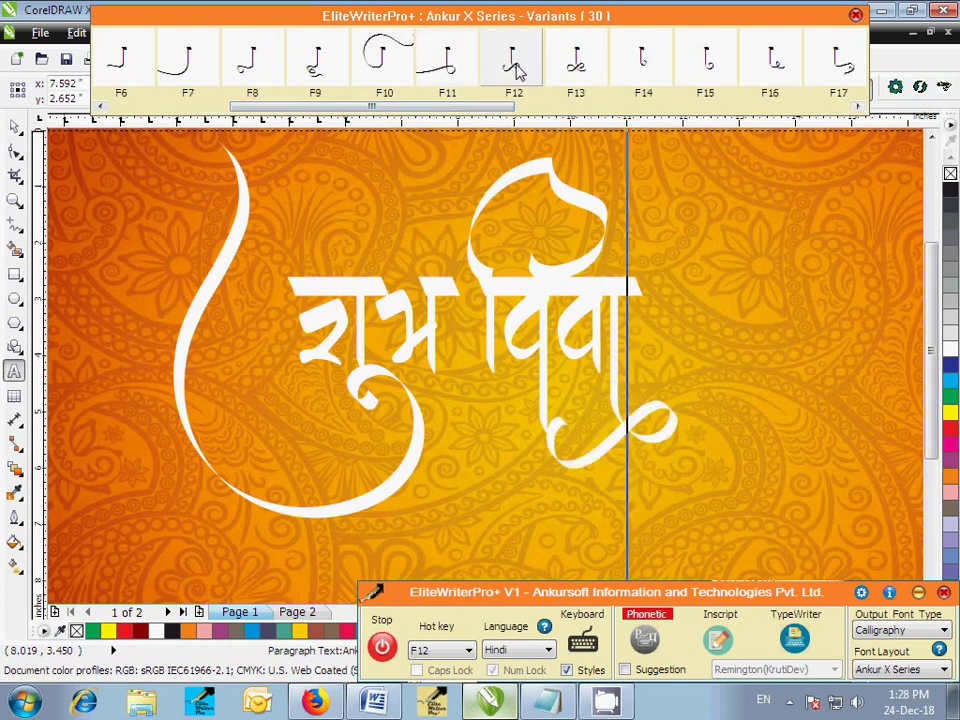
left_click_drag(493, 106, 632, 117)
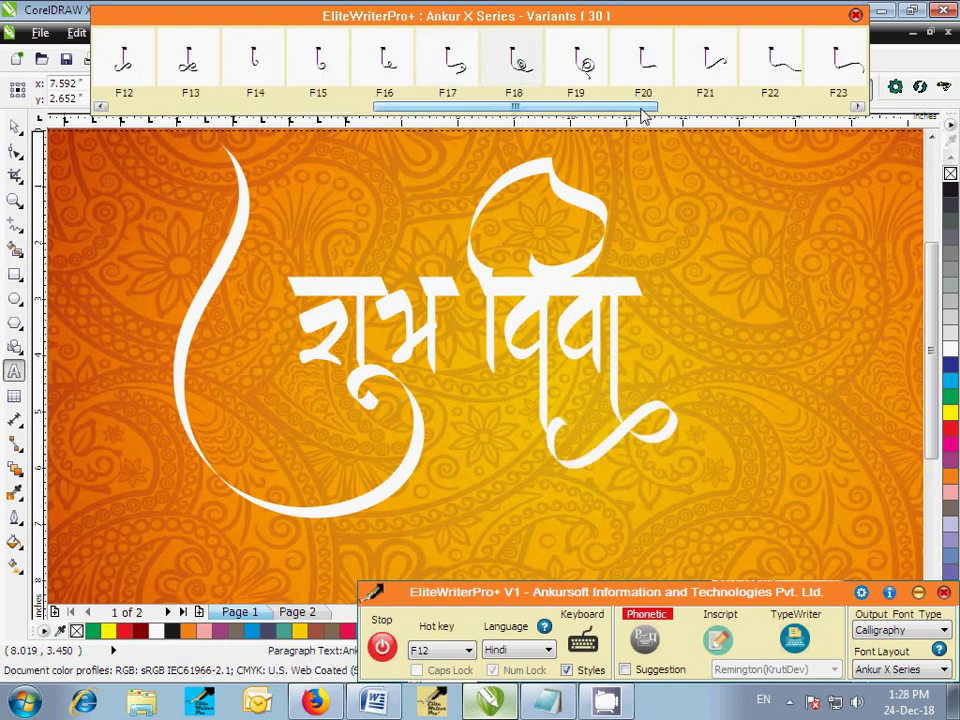
left_click(586, 66)
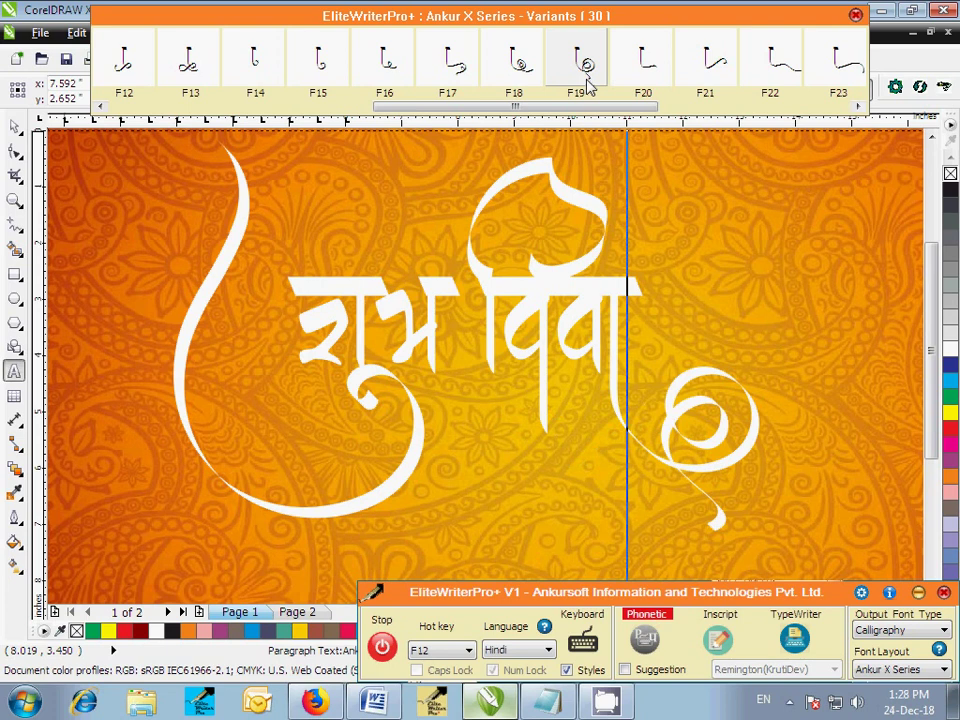
type("h")
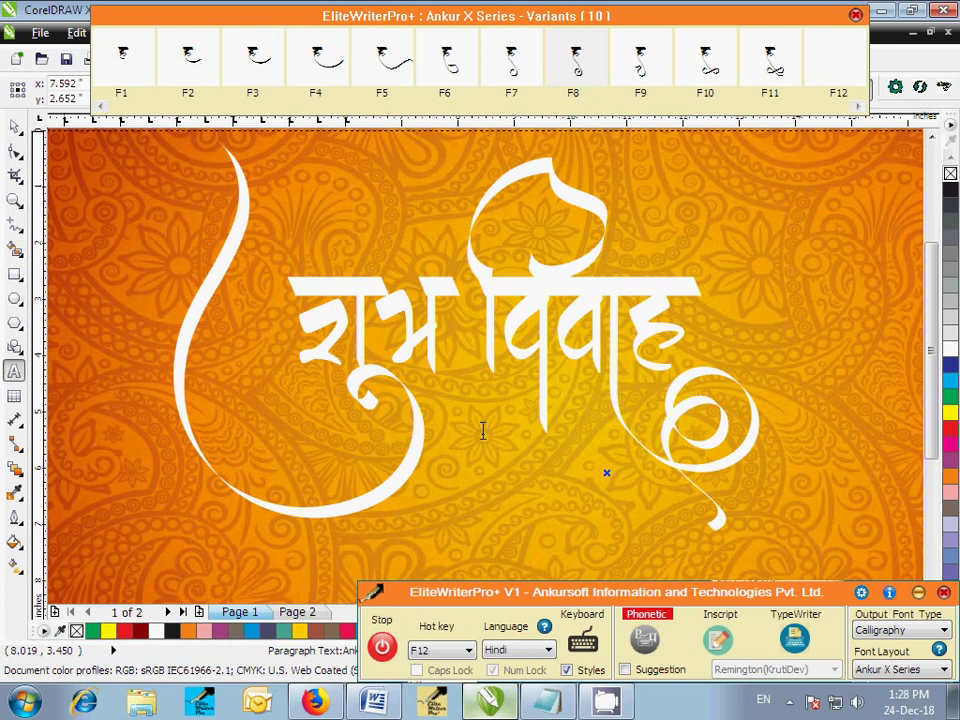
key("F12")
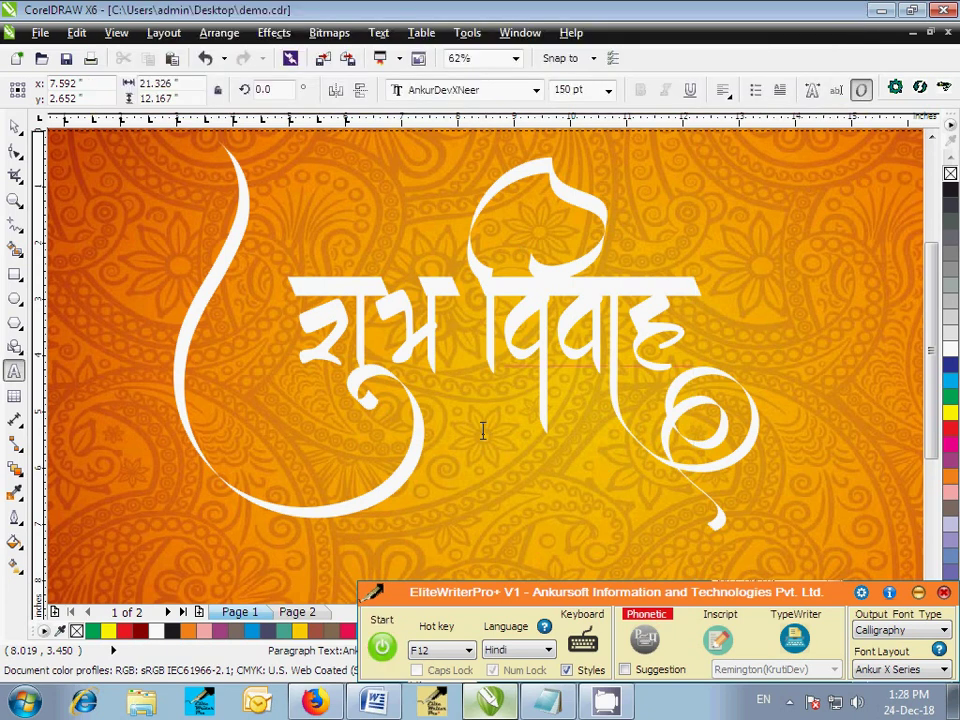
Step: Go to page 2, place the text cursor on the green background, and start Hindi typing in the AnkurDevXDarkunde font
left_click(297, 612)
left_click(194, 464)
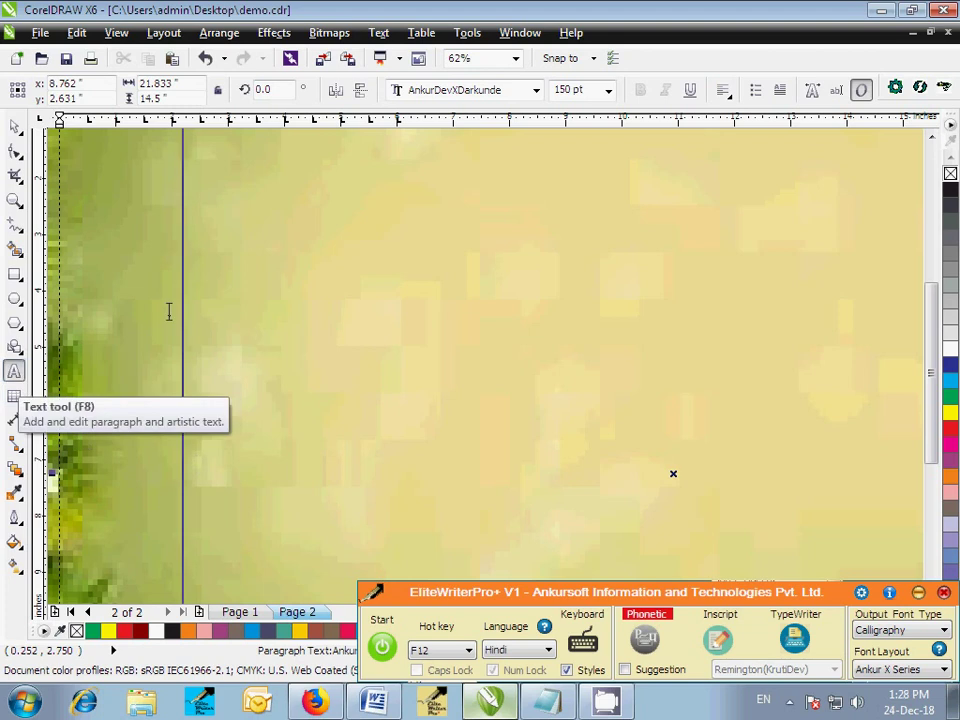
left_click(490, 90)
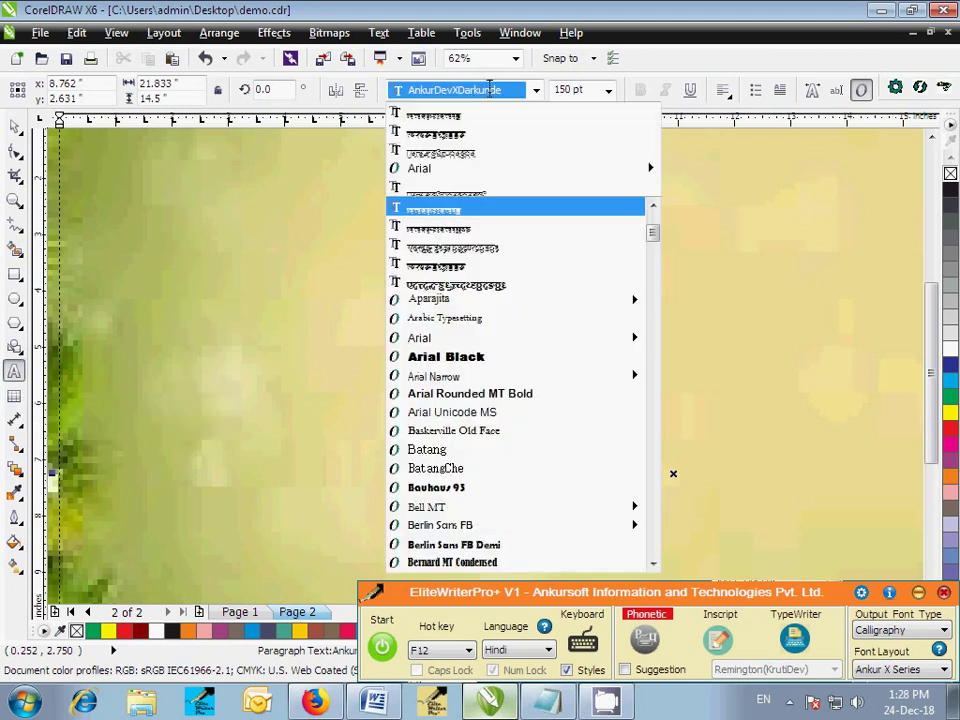
left_click(492, 95)
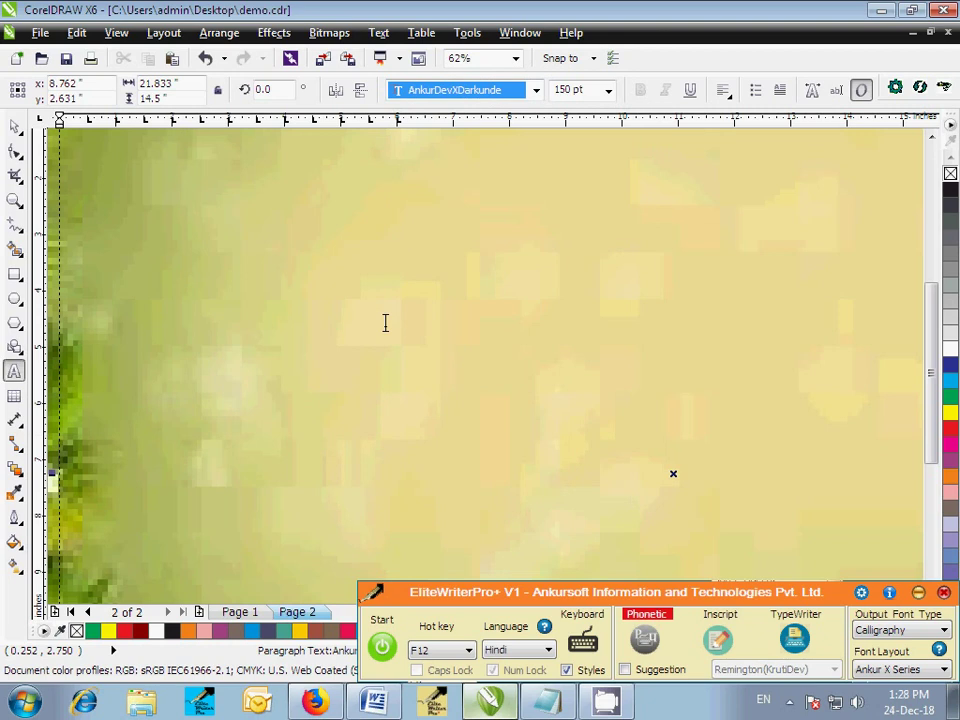
key("F12")
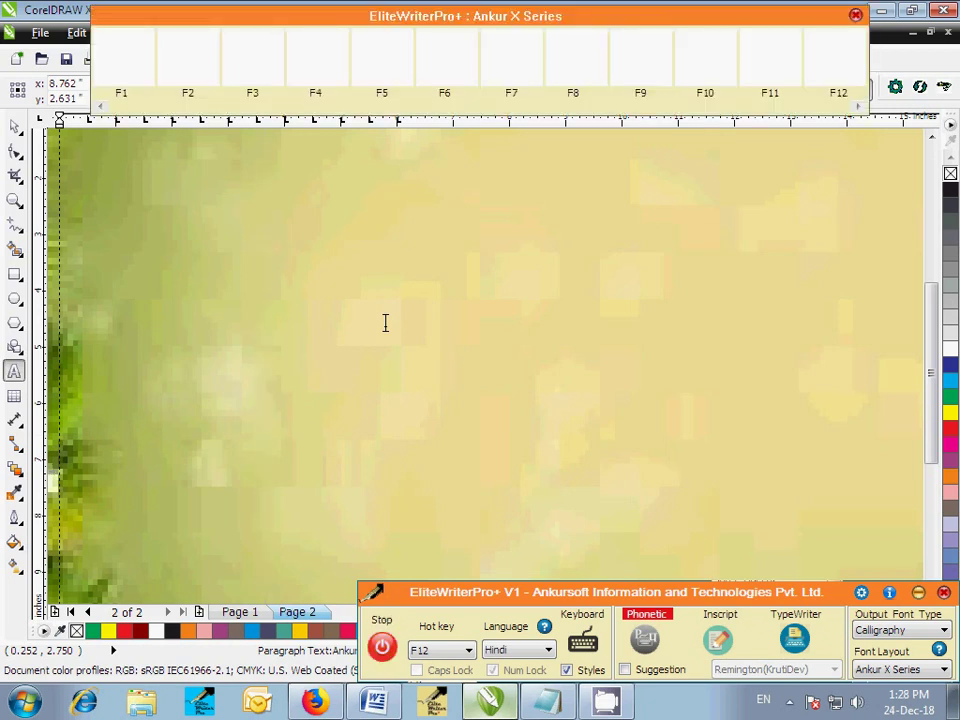
Step: Write न phonetically, compare its tailed variants, and apply the curled-tail variant F8
type("n")
left_click(384, 80)
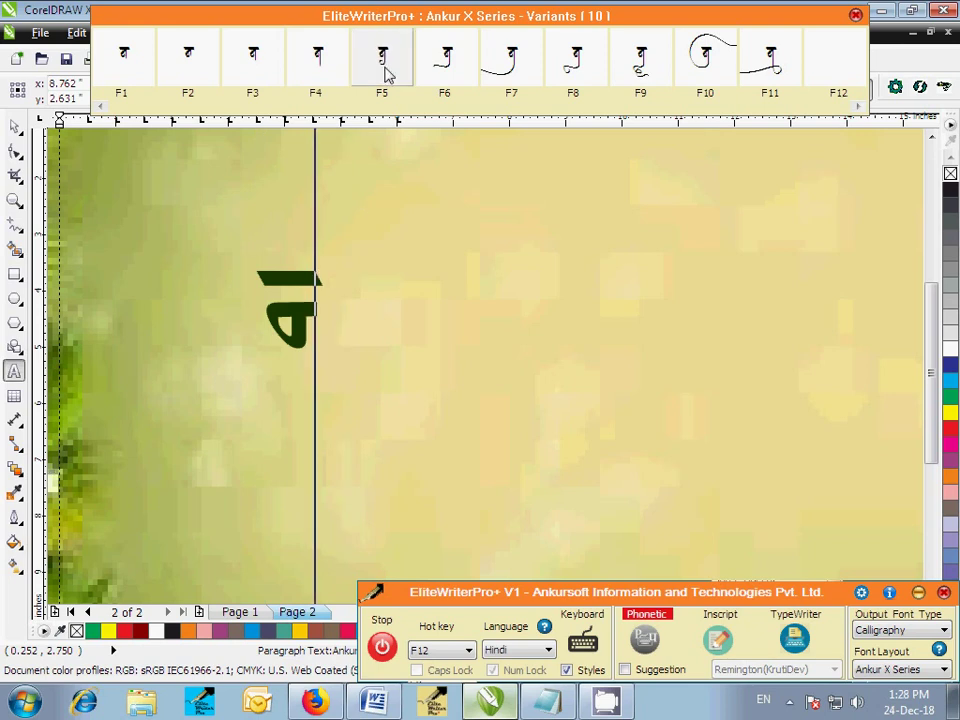
left_click(444, 79)
left_click(537, 66)
left_click(572, 66)
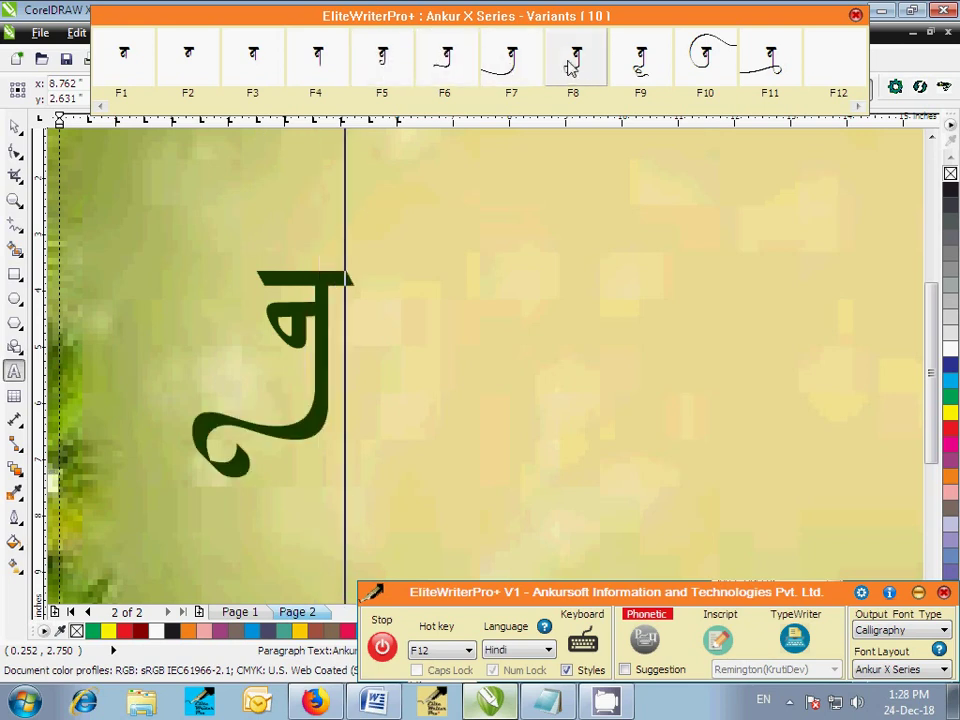
Step: Add the vowel sign ि to न, try variants F5 and F9, and apply the spiral variant F7
type("i")
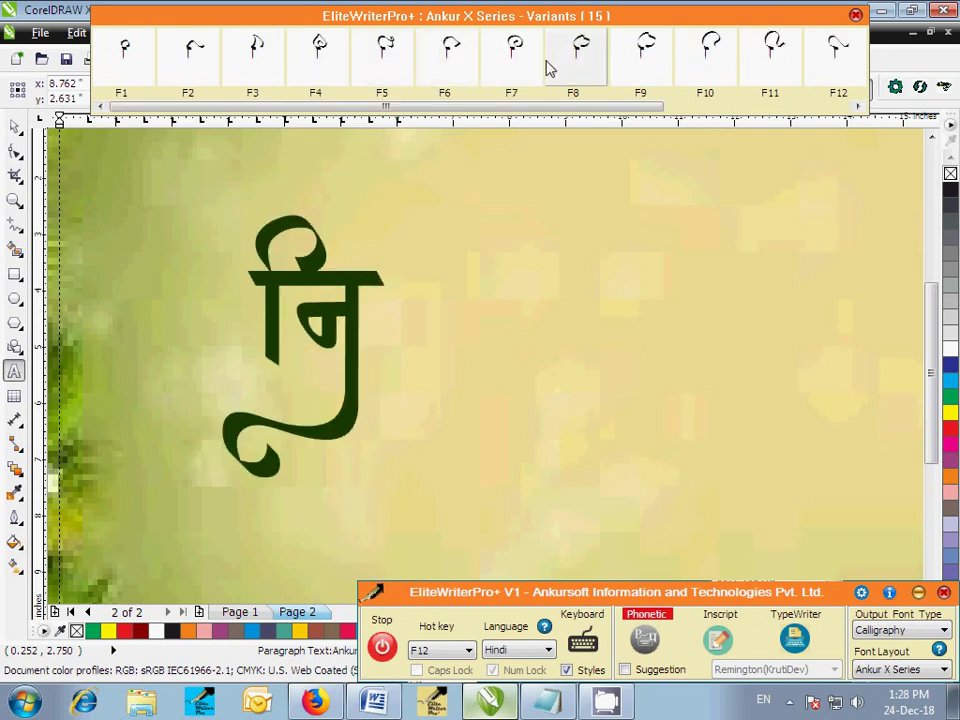
left_click(337, 70)
left_click(386, 60)
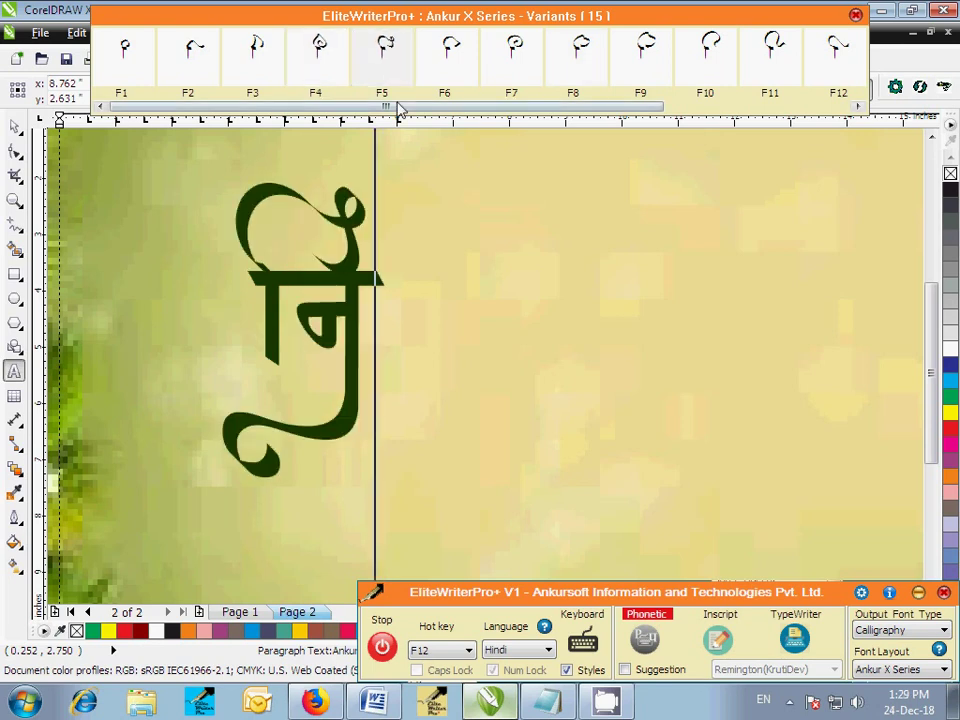
left_click_drag(386, 105, 500, 118)
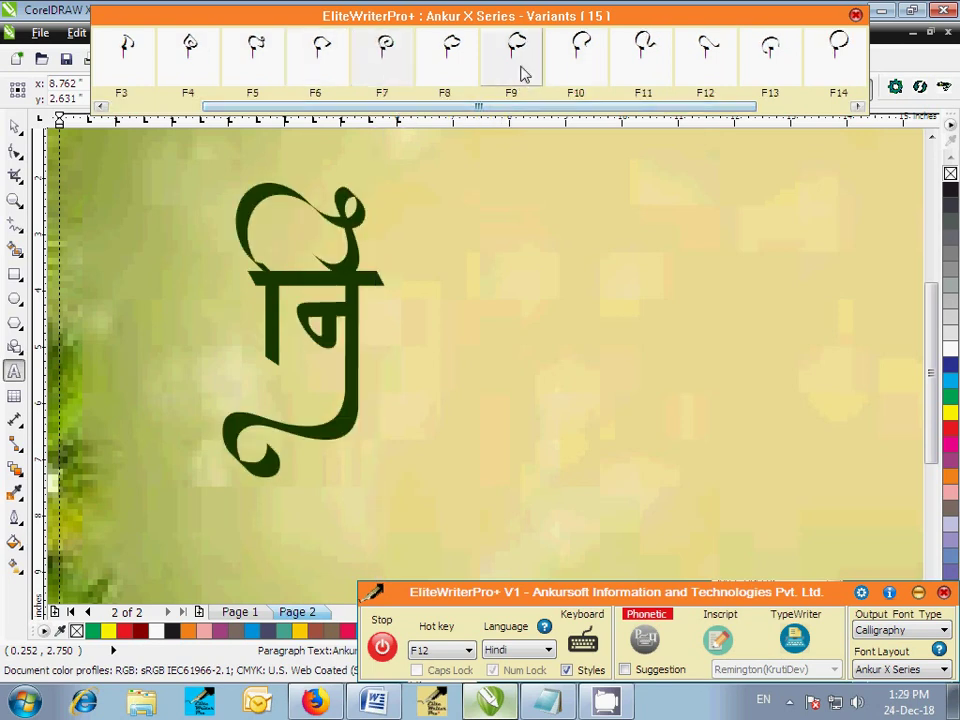
left_click(521, 71)
left_click(386, 70)
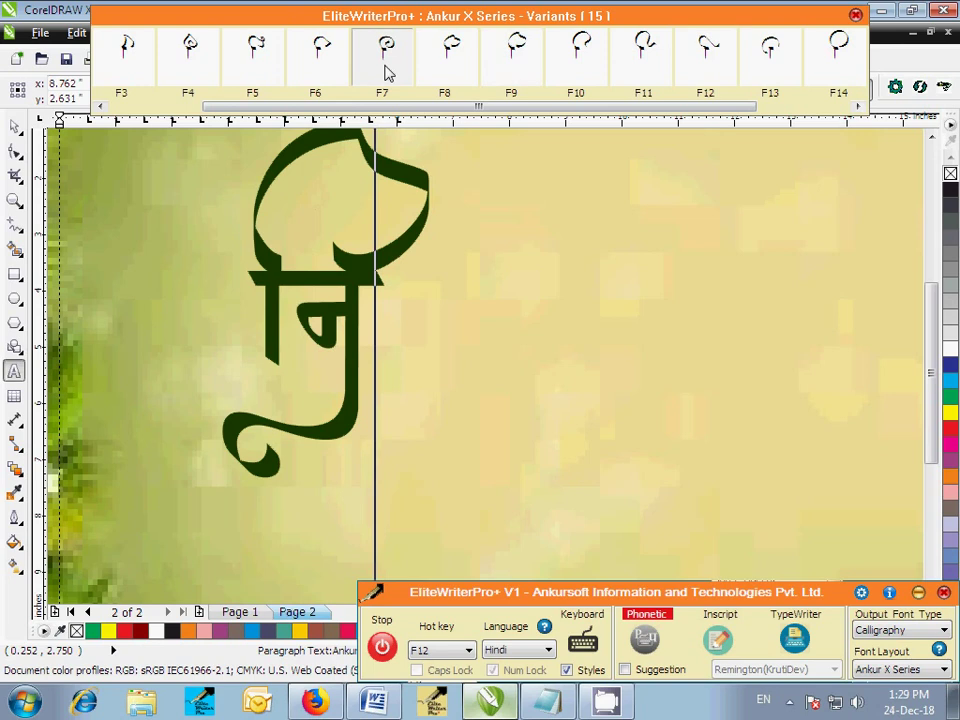
Step: Add मं after नि, compare variants of the anusvara dot such as F4, F6 and F7, and apply the ornamental round variant F11
type("mM")
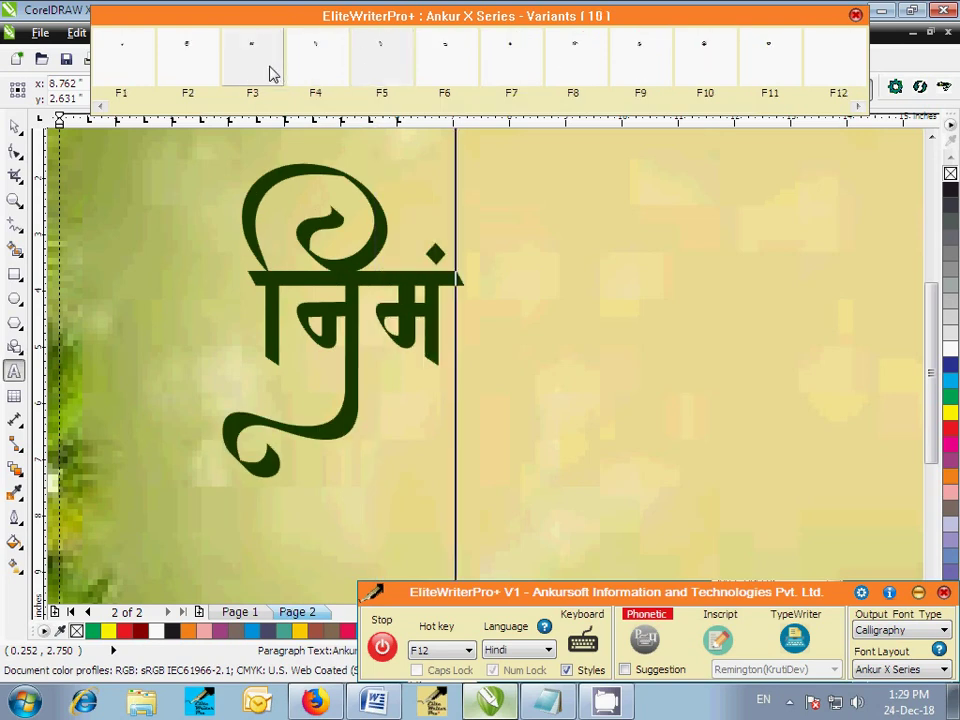
left_click(321, 64)
left_click(440, 66)
left_click(514, 64)
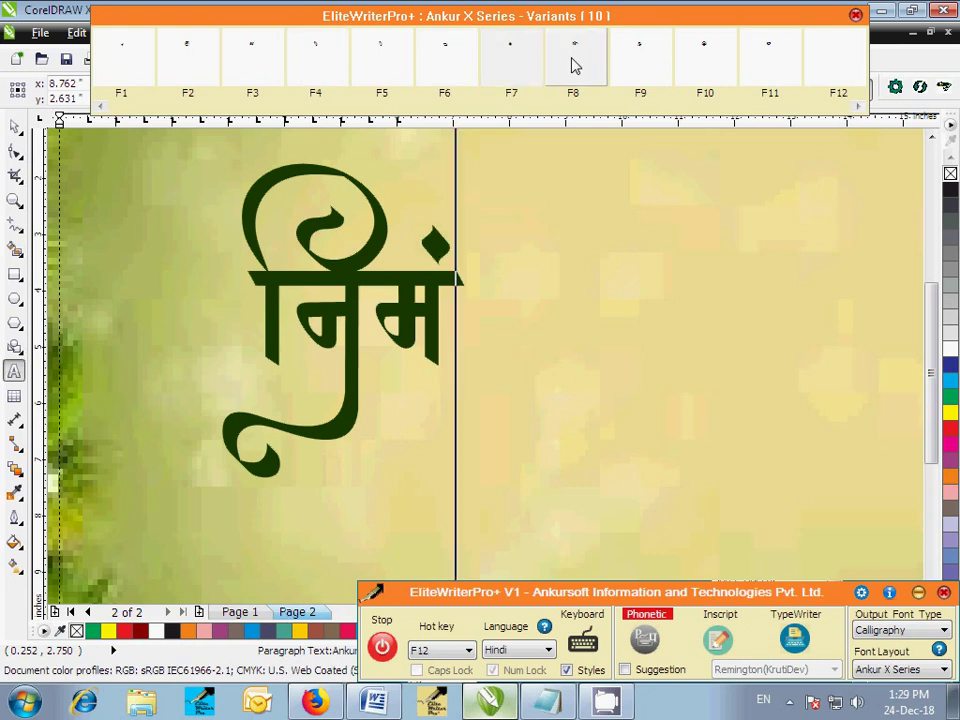
left_click(784, 71)
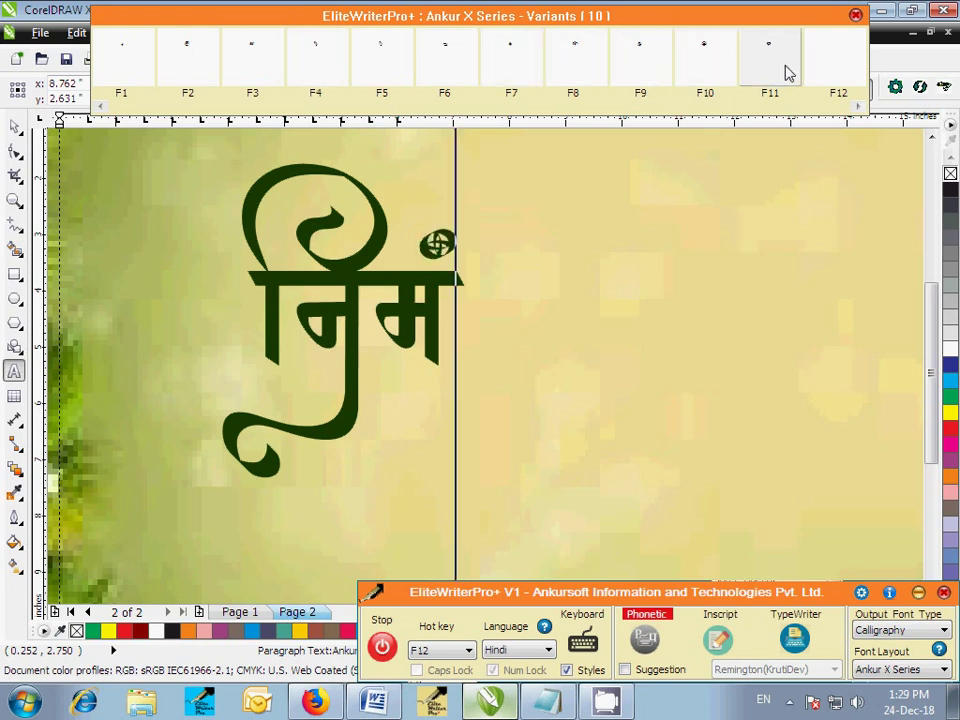
Step: Add the conjunct त्र phonetically, compare its tailed variants, and apply the downward spiral-tail variant F8
type("tr")
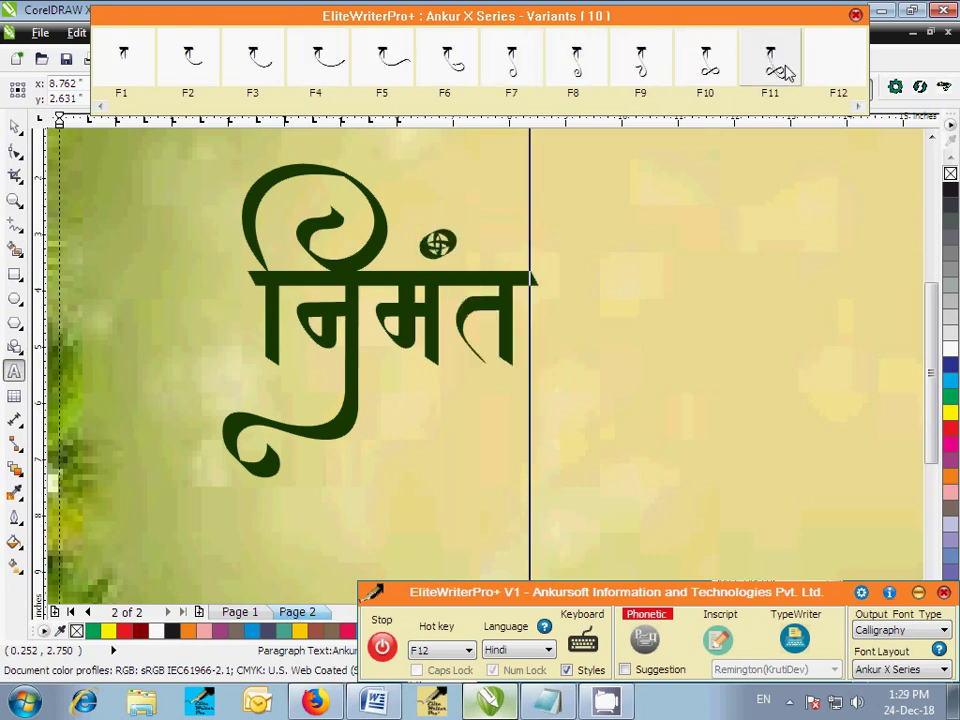
left_click(192, 79)
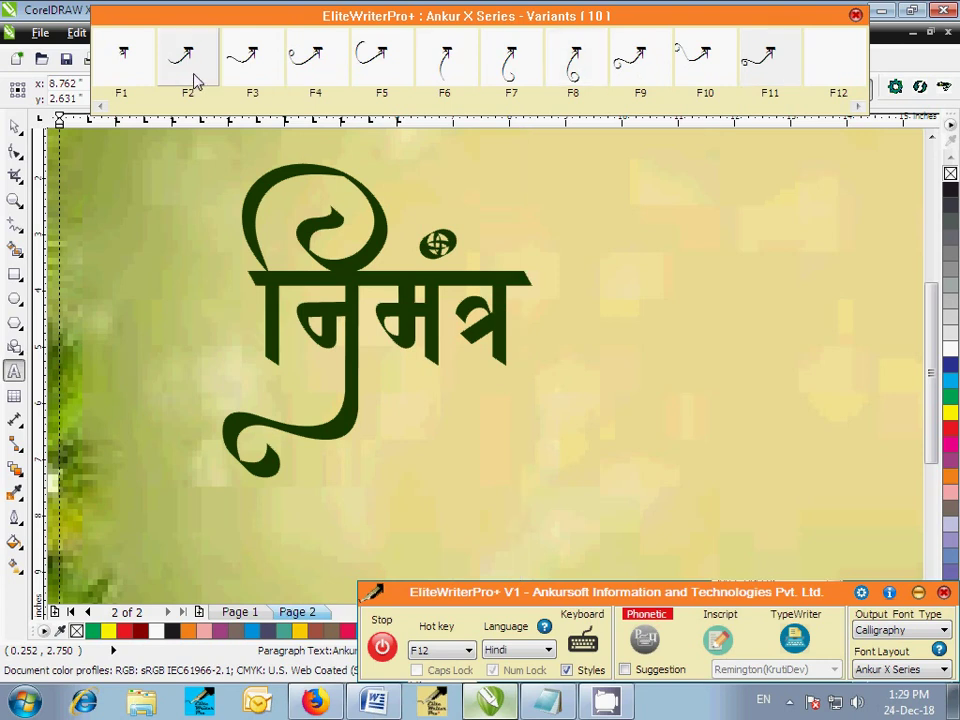
key("F1")
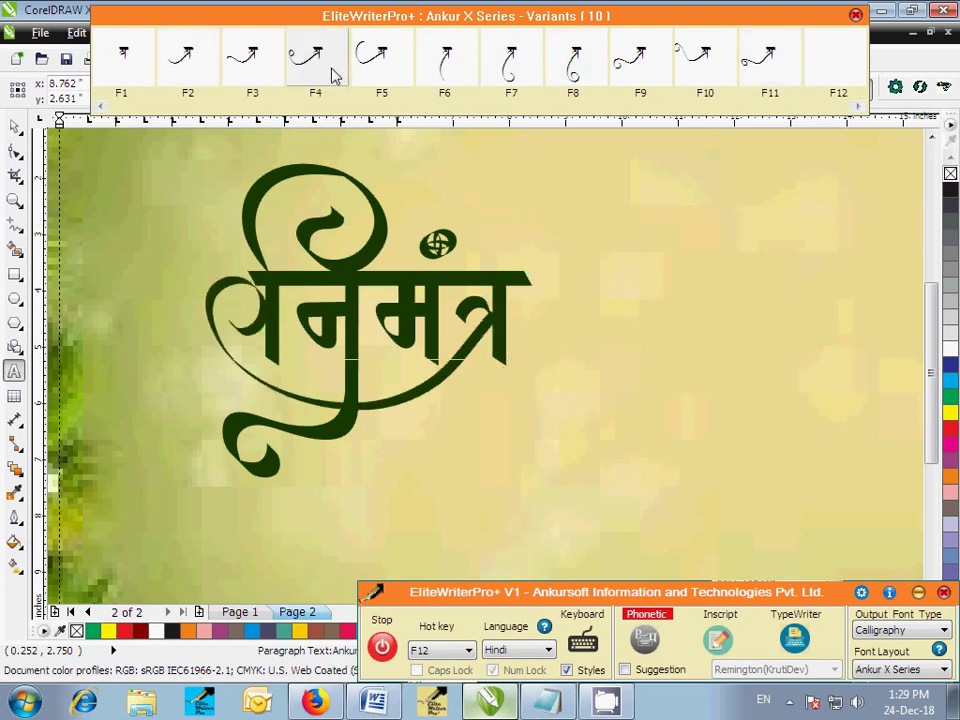
left_click(519, 79)
left_click(572, 70)
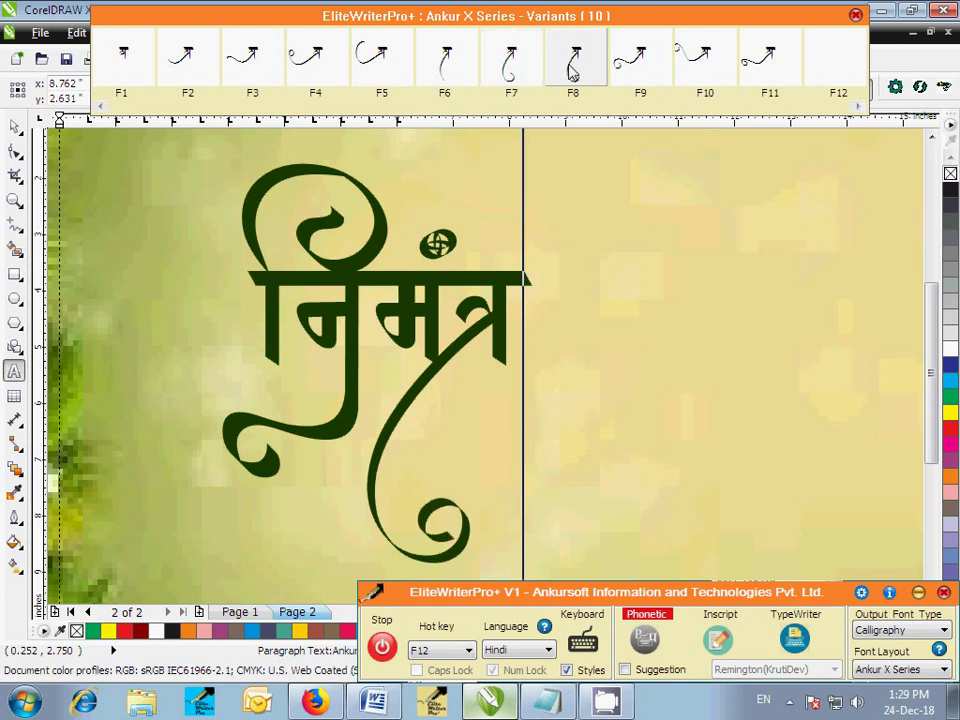
Step: Complete निमंत्रण by adding ण with the curled-tail variant F9, and stop Hindi typing
type("N")
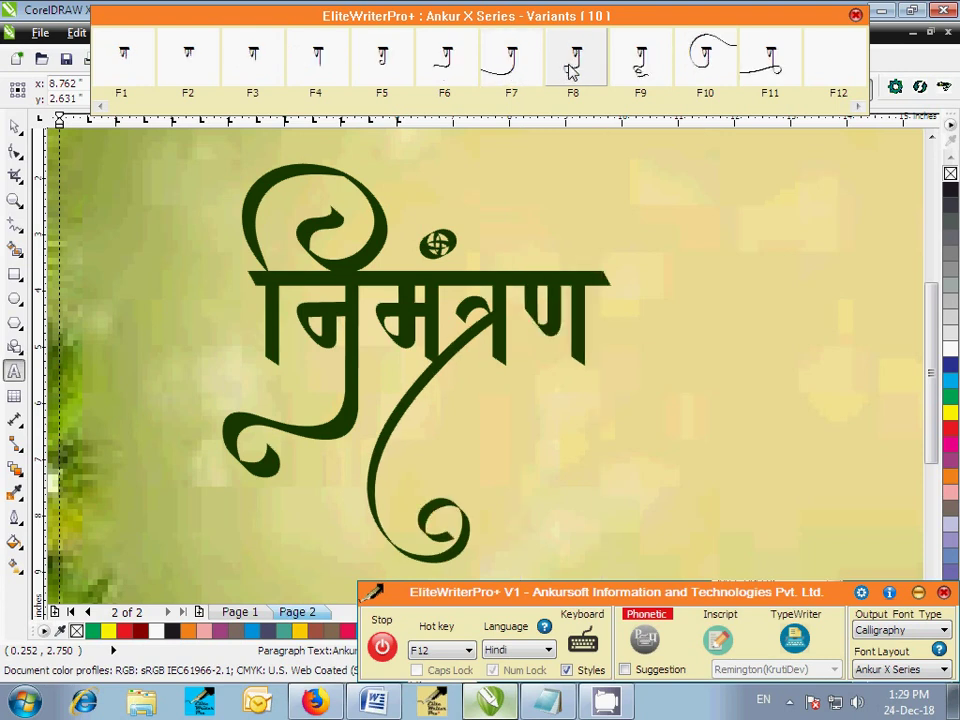
left_click(637, 70)
left_click(637, 70)
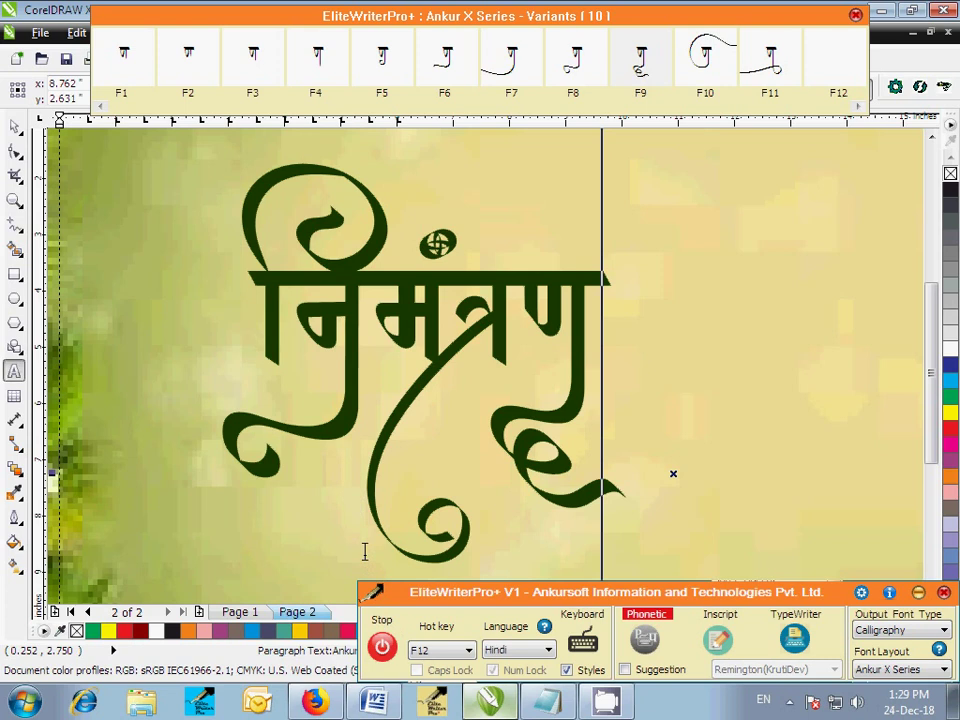
key("F12")
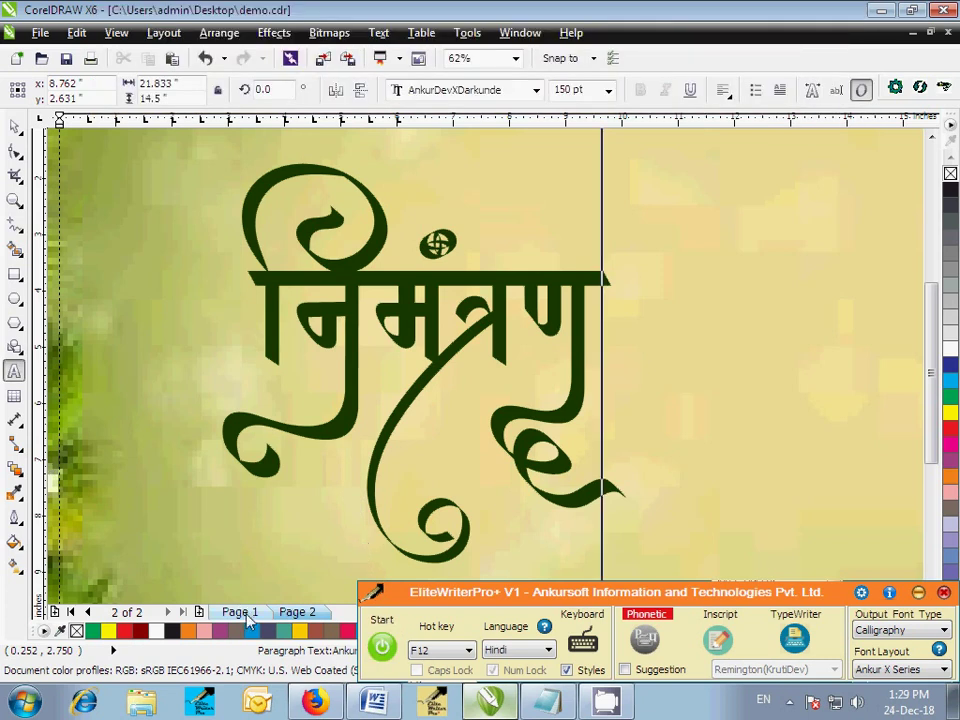
Step: Return to page 1 with the शुभ विवाह design, and switch to the Notepad file "more" to show the contact details
left_click(249, 618)
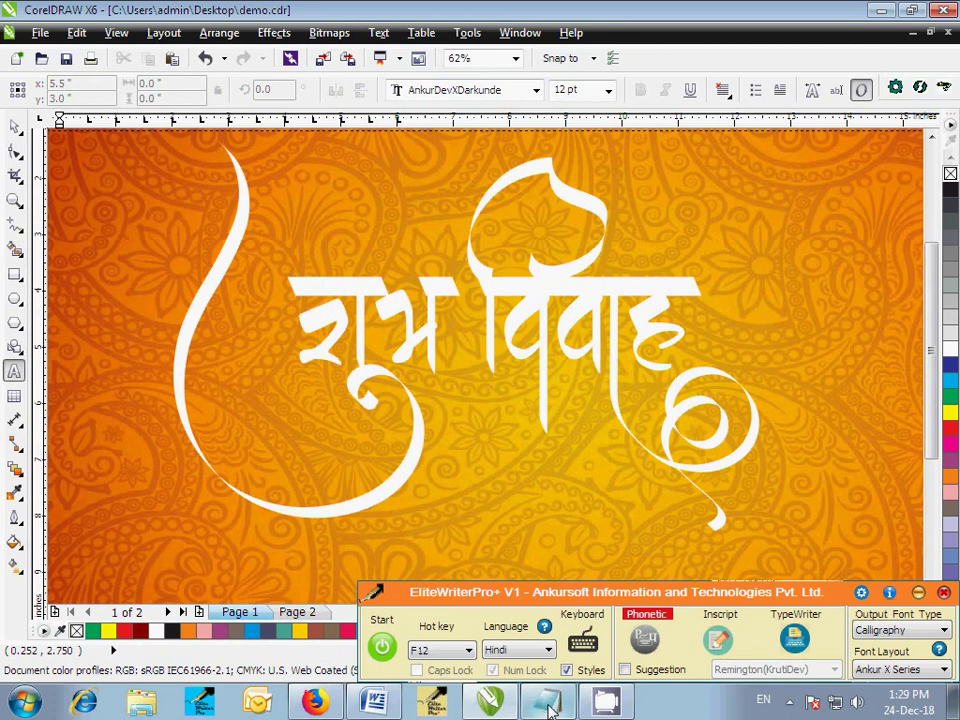
left_click(548, 702)
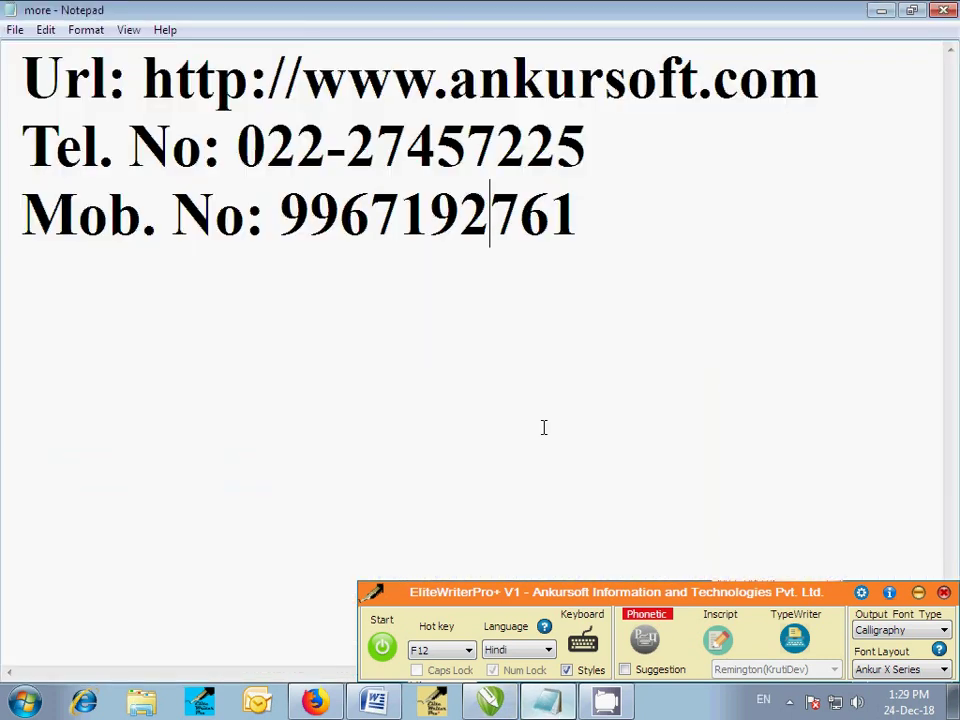